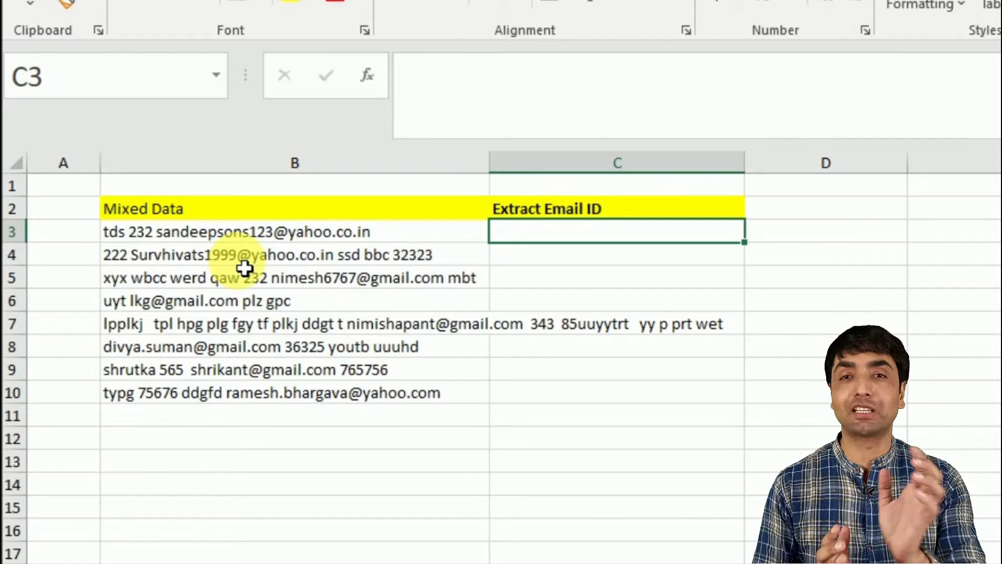
Step: Type = in C3 under the 'Extract Email ID' header to start a formula
{"action": "type", "text": "="}
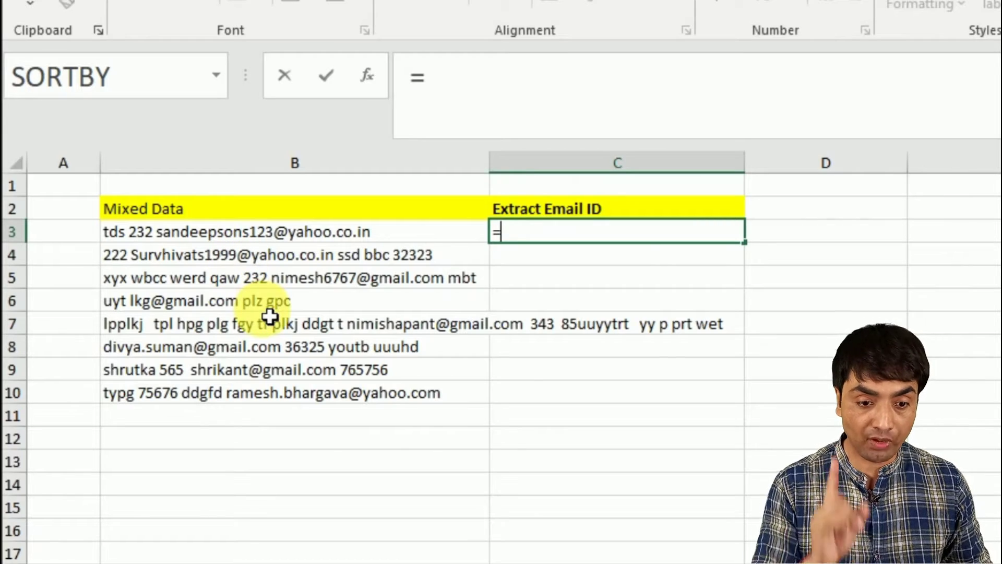
Step: Enter =MID(SUBSTITUTE(" "&B3," ", in C3 so B3's single spaces are targeted
{"action": "type", "text": "mid"}
{"action": "key", "text": "Tab"}
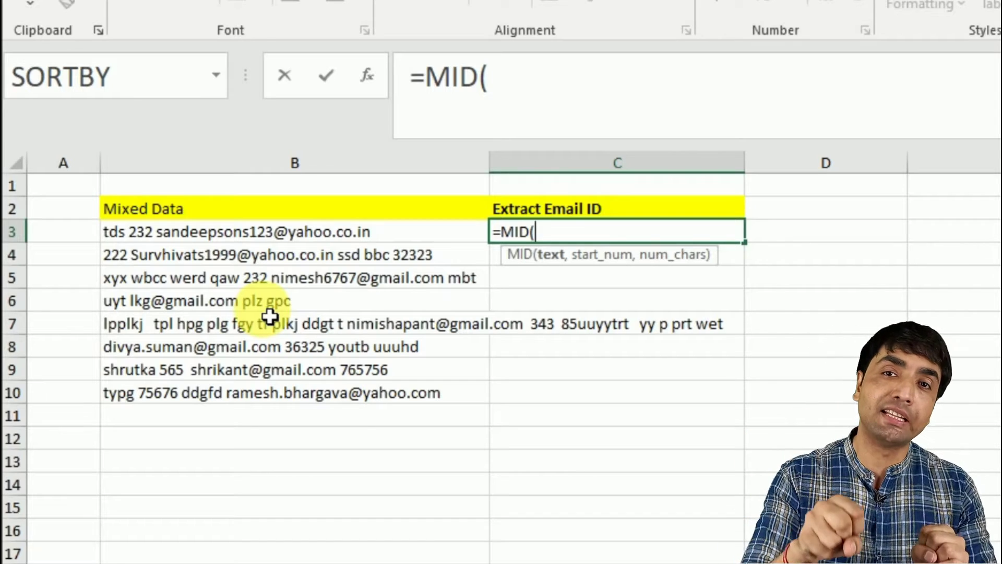
{"action": "type", "text": "s"}
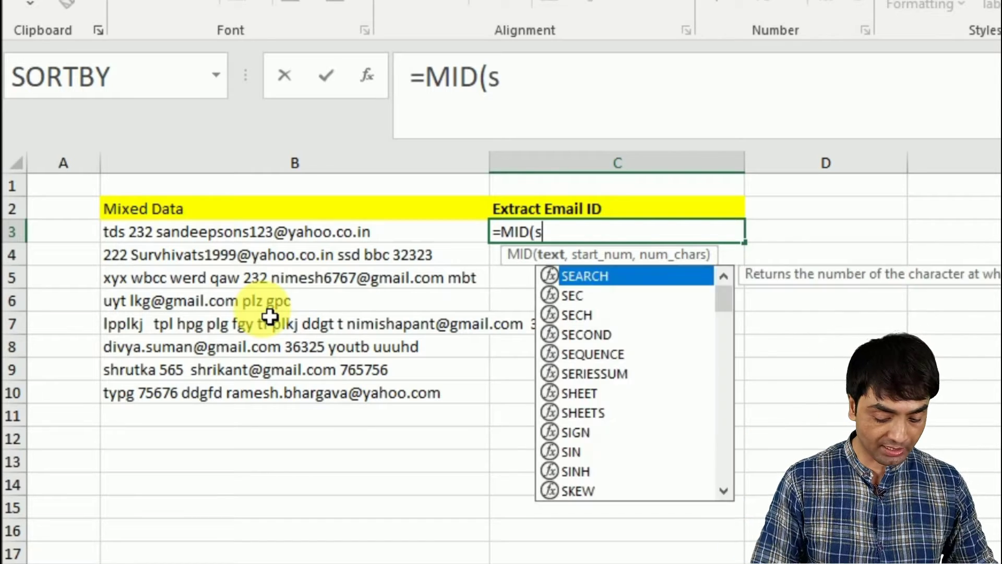
{"action": "type", "text": "ubsti"}
{"action": "key", "text": "Tab"}
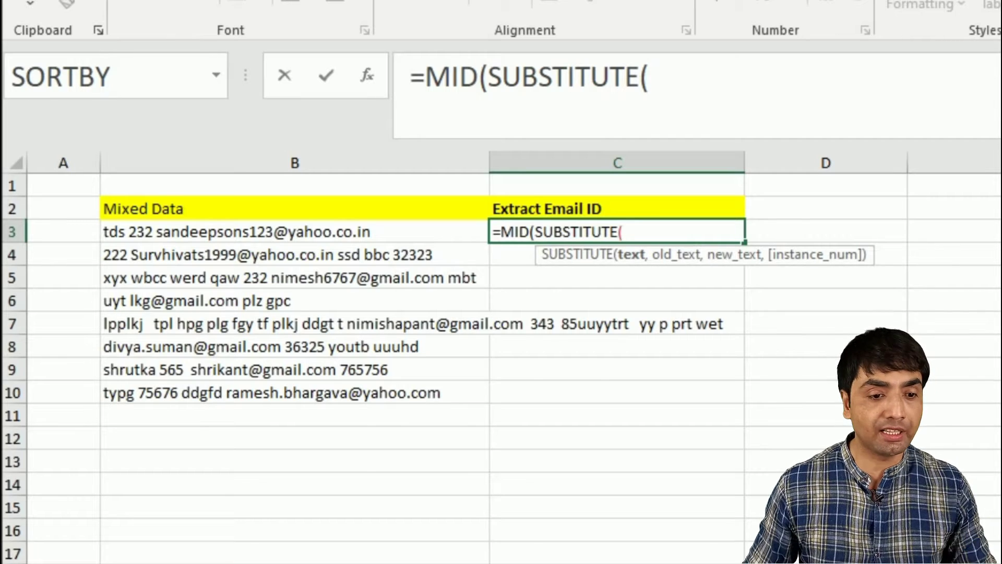
{"action": "type", "text": "\" \""}
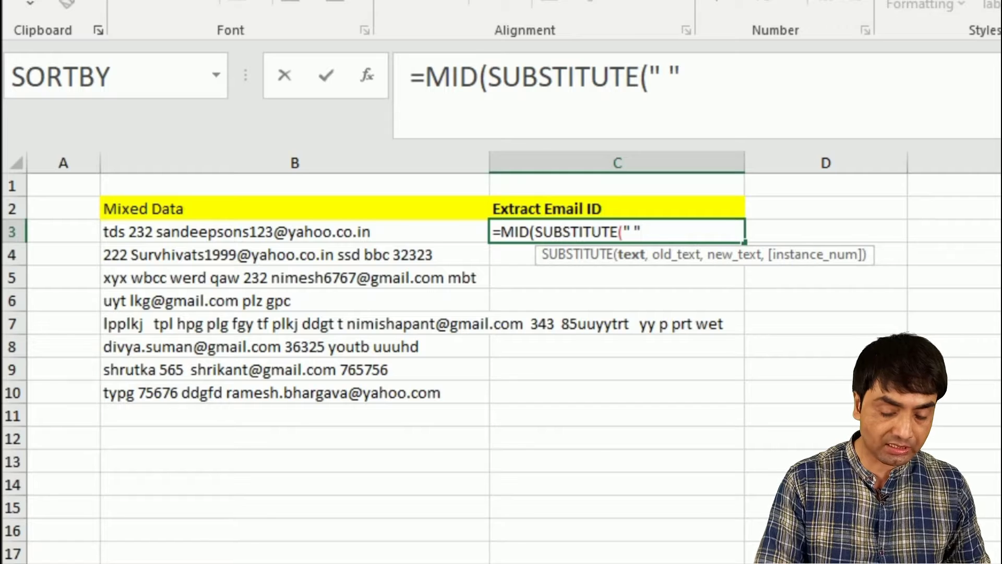
{"action": "type", "text": "&"}
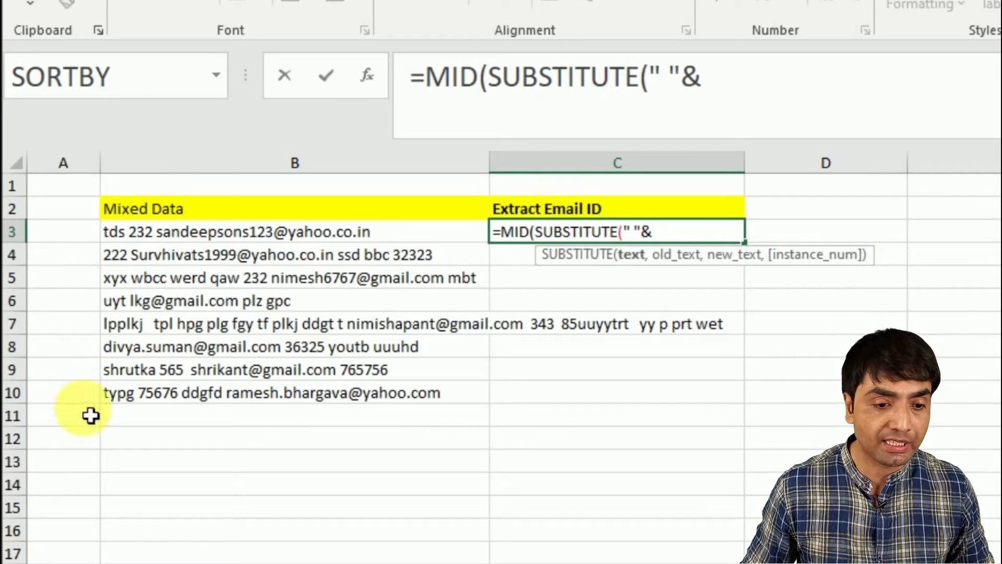
{"action": "left_click", "coordinate": [159, 249]}
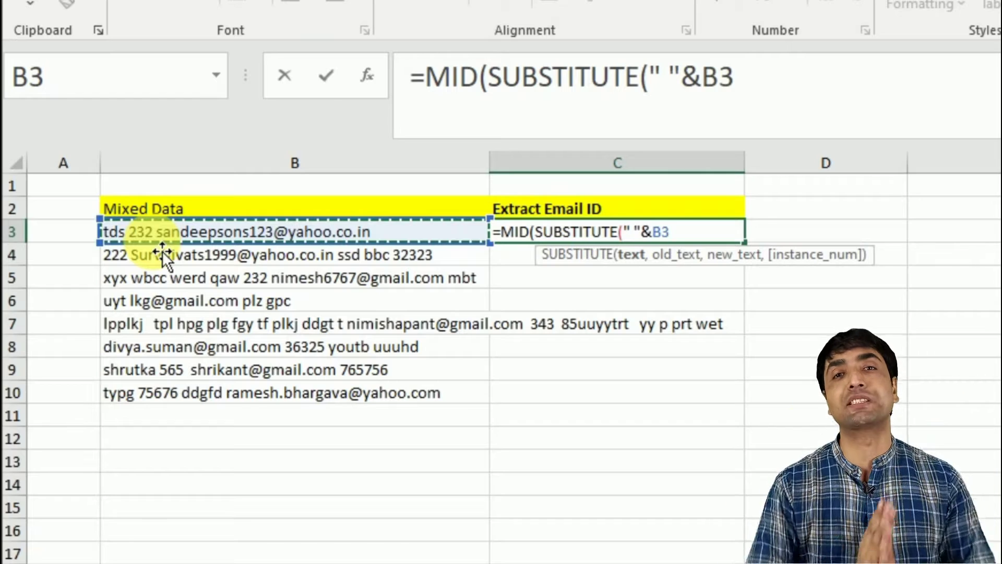
{"action": "type", "text": ","}
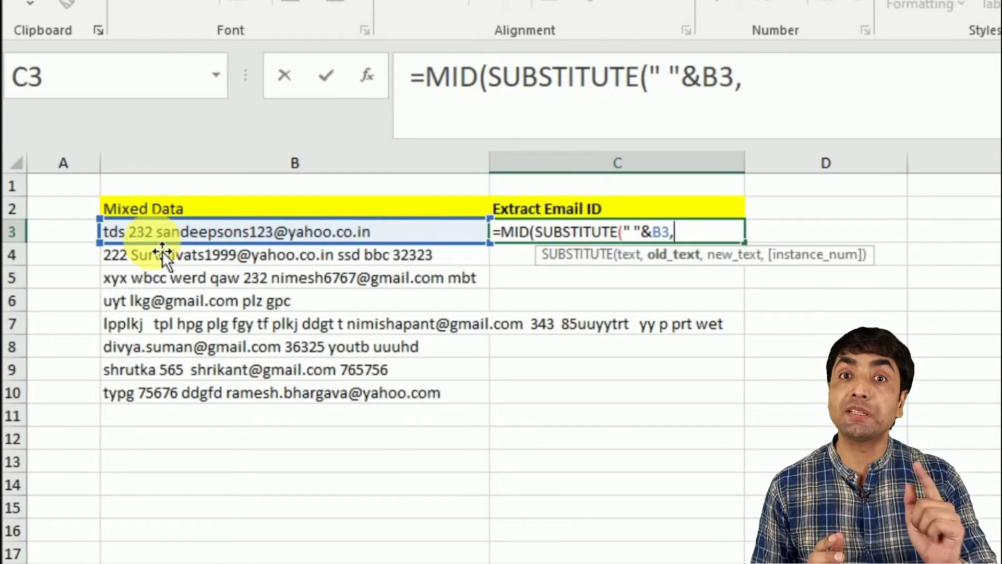
{"action": "type", "text": "\" \","}
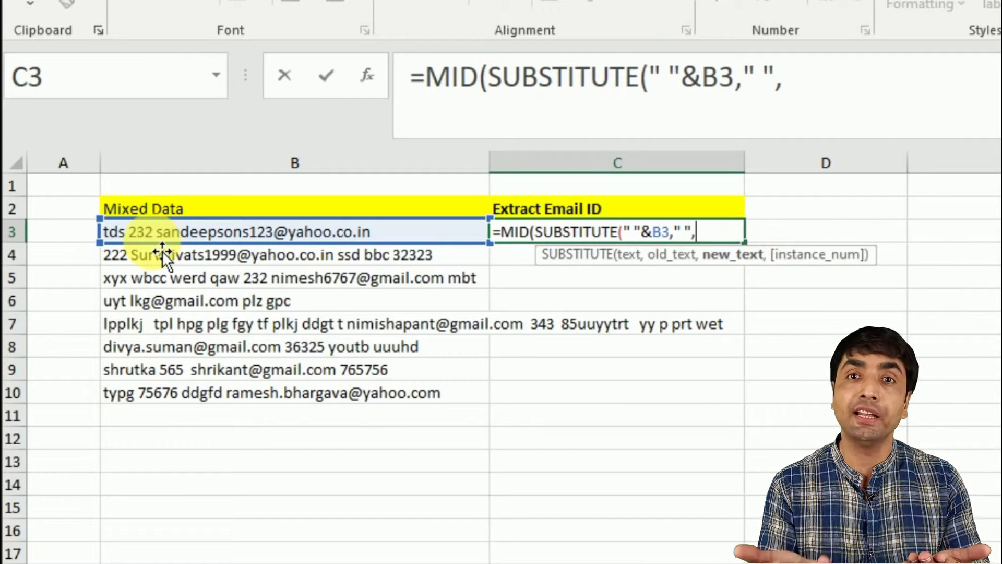
Step: Add REPT(" ",255) as SUBSTITUTE's replacement, close it, and add MID's next comma
{"action": "type", "text": "rept"}
{"action": "key", "text": "Tab"}
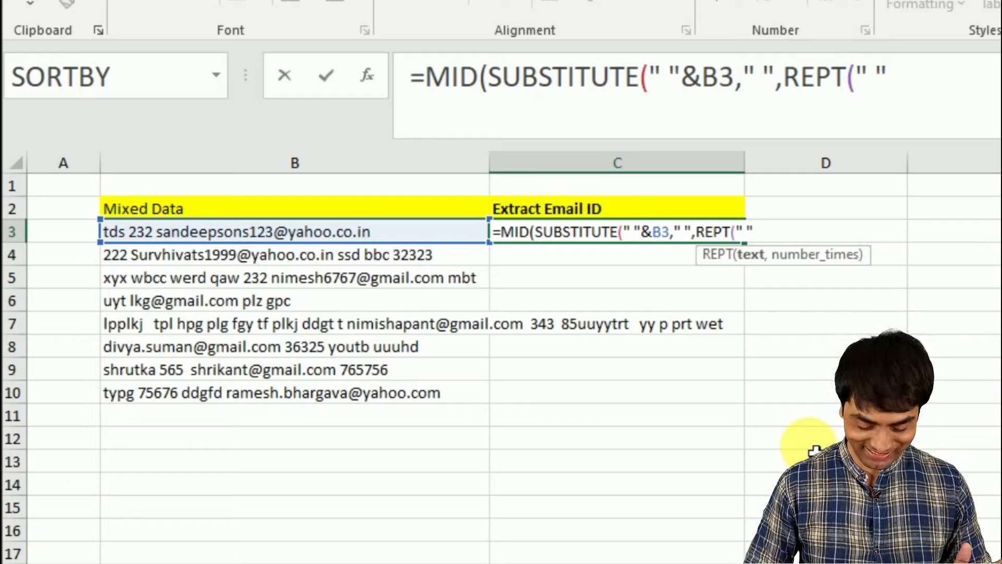
{"action": "type", "text": ",255"}
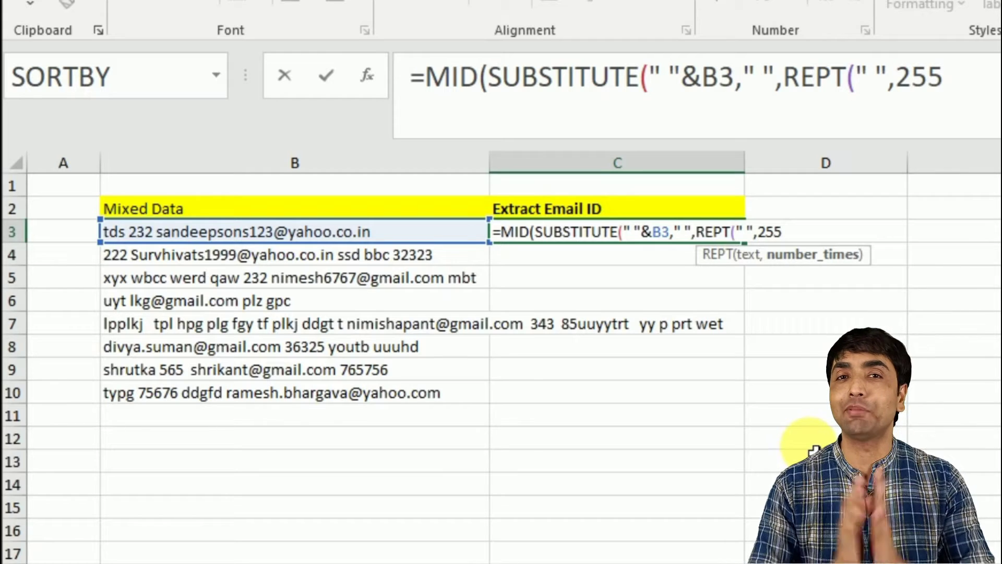
{"action": "type", "text": ")"}
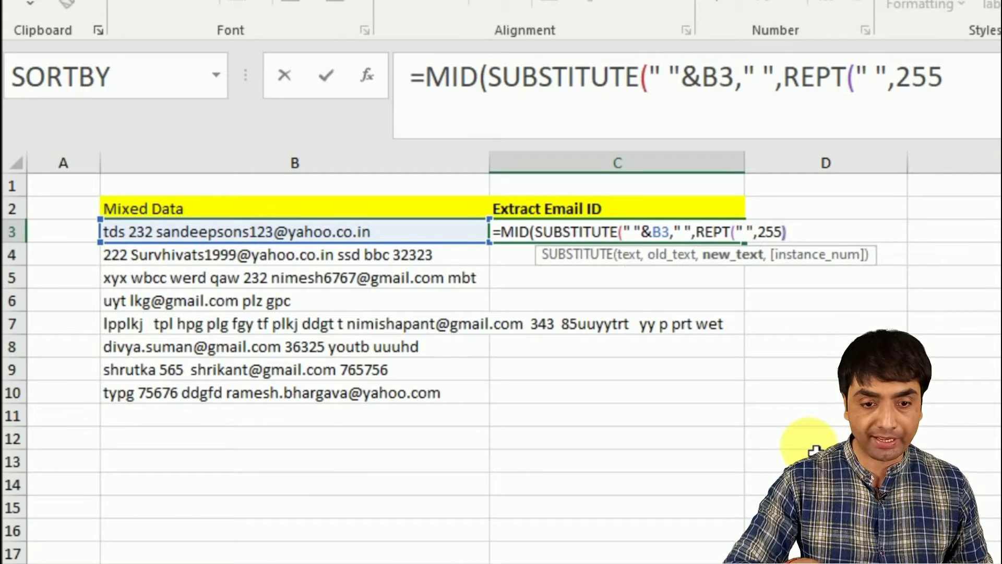
{"action": "type", "text": ")"}
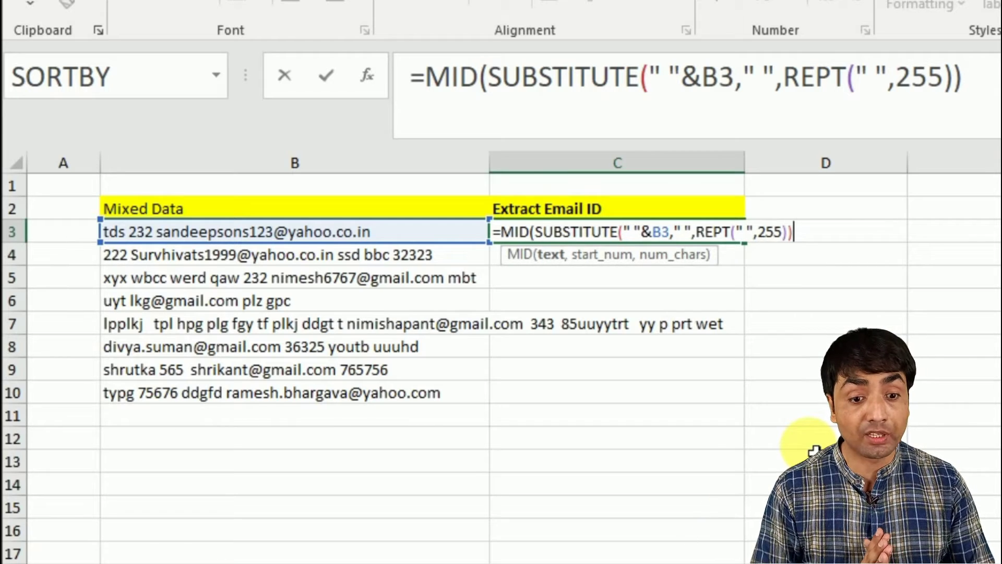
{"action": "type", "text": ","}
{"action": "key", "text": "BackSpace"}
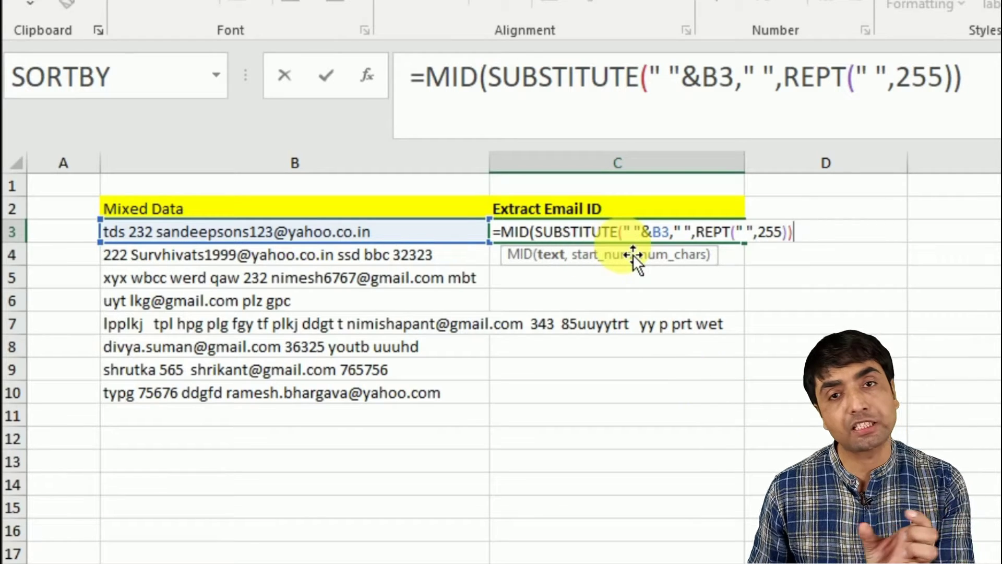
{"action": "type", "text": ","}
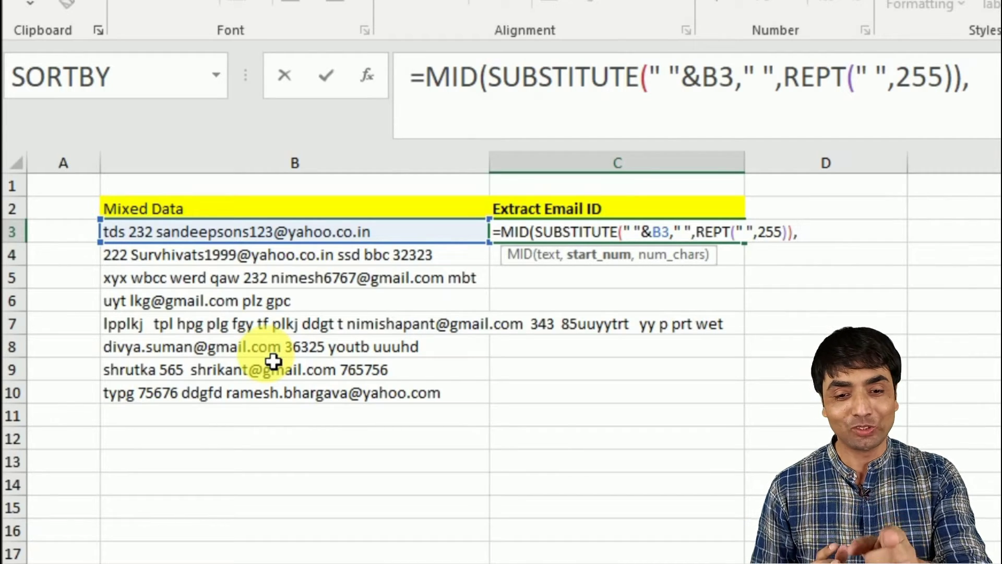
Step: Start MID's position with FIND("@", over a second SUBSTITUTE of " "& and B3
{"action": "type", "text": "fin"}
{"action": "key", "text": "Tab"}
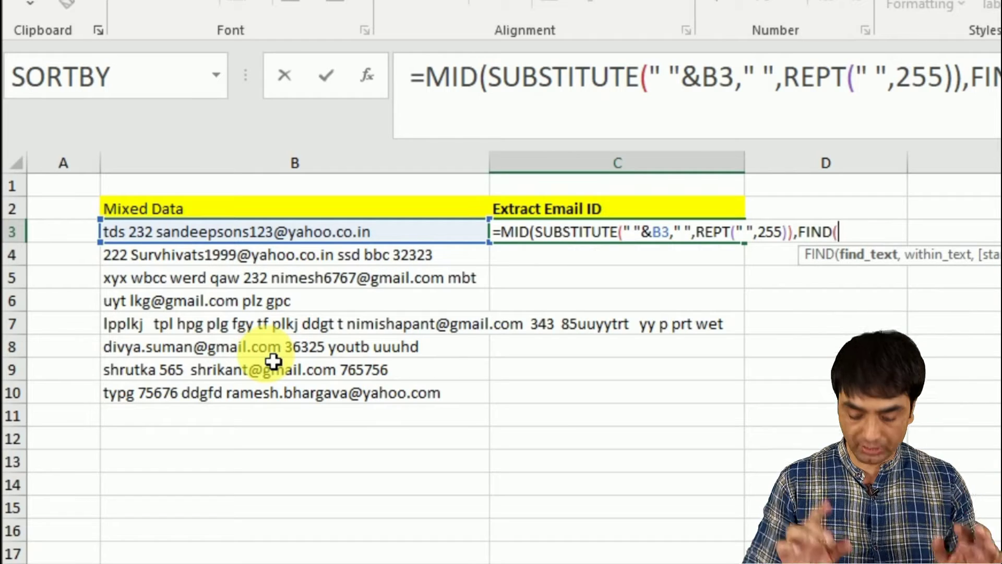
{"action": "type", "text": "\"@\","}
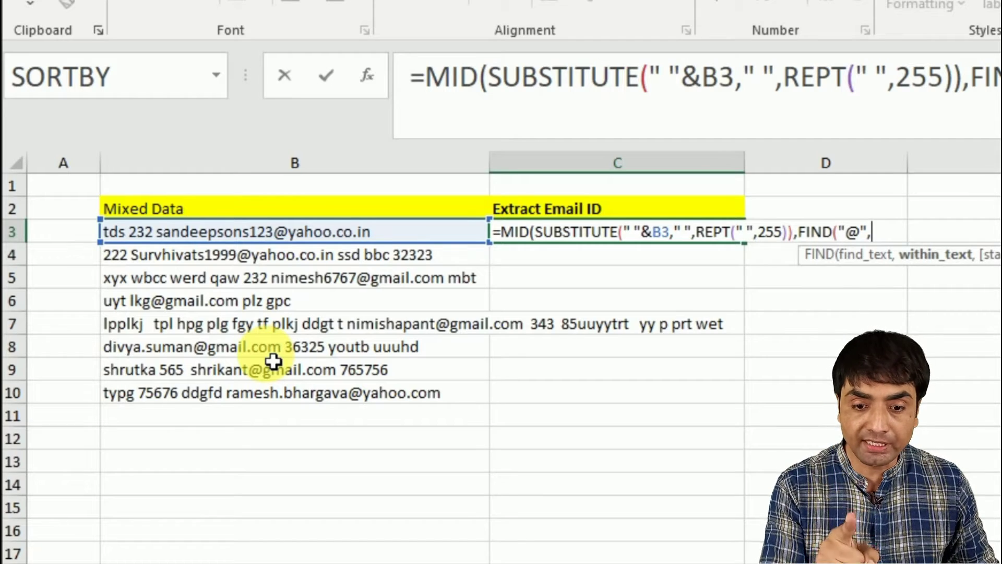
{"action": "type", "text": "subst"}
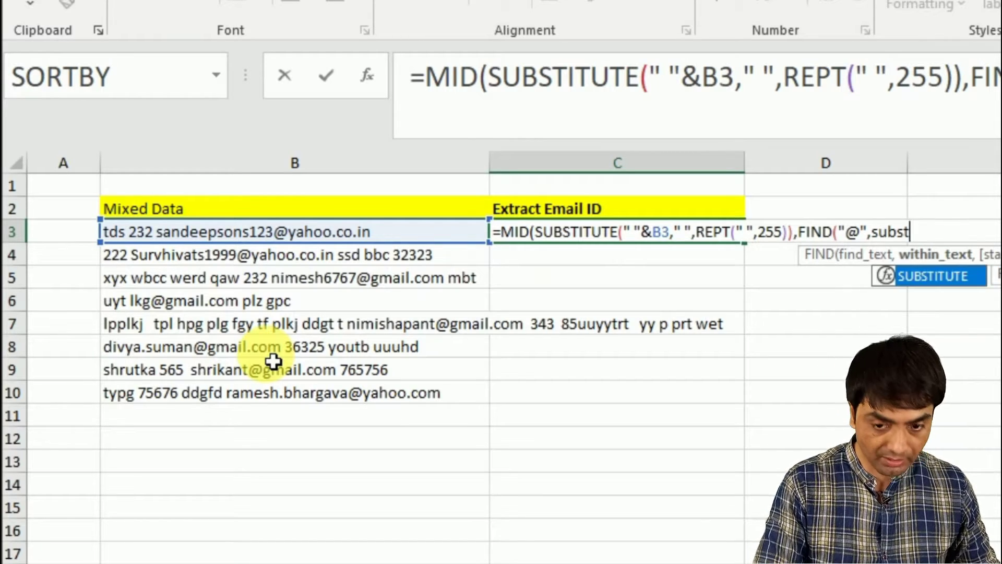
{"action": "key", "text": "Tab"}
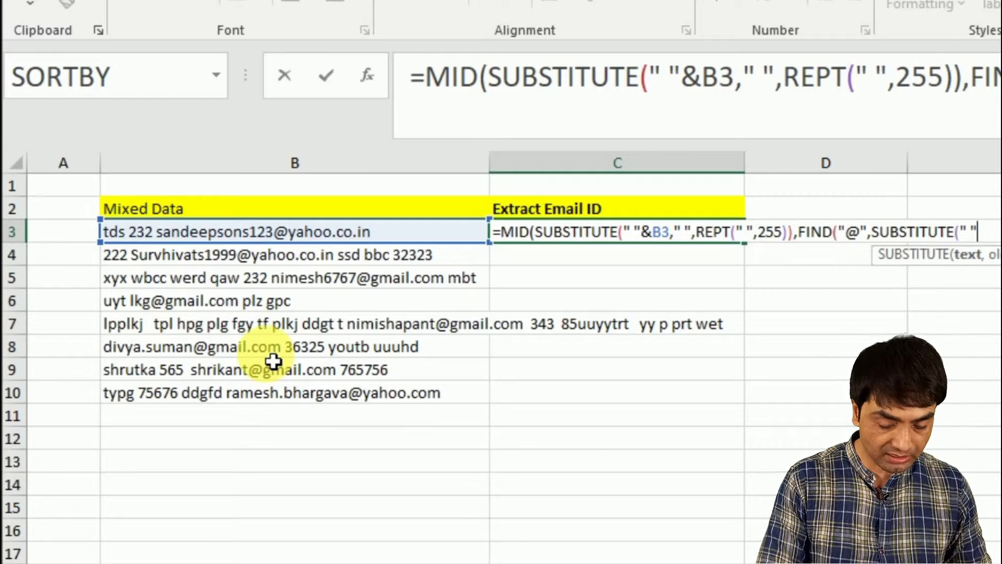
{"action": "type", "text": "&"}
{"action": "left_click", "coordinate": [141, 231]}
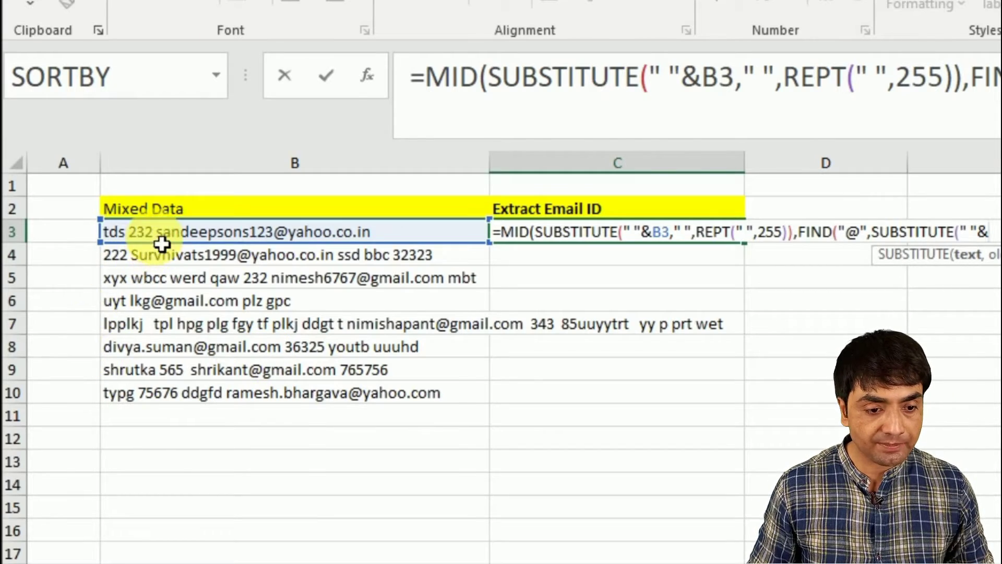
Step: Finish the second SUBSTITUTE with REPT(" ",255), close FIND, and set MID's length to 255
{"action": "type", "text": "B3,"}
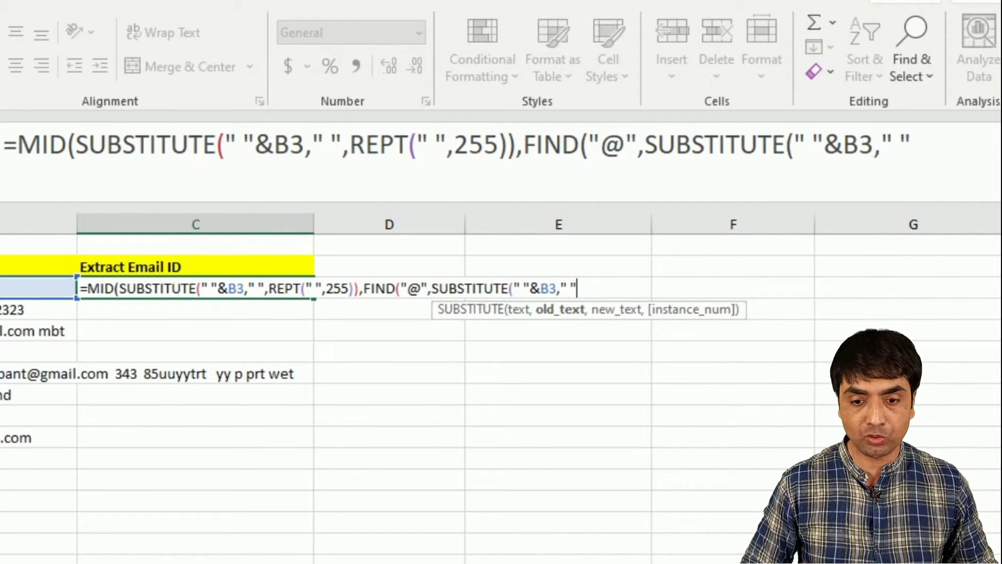
{"action": "type", "text": ","}
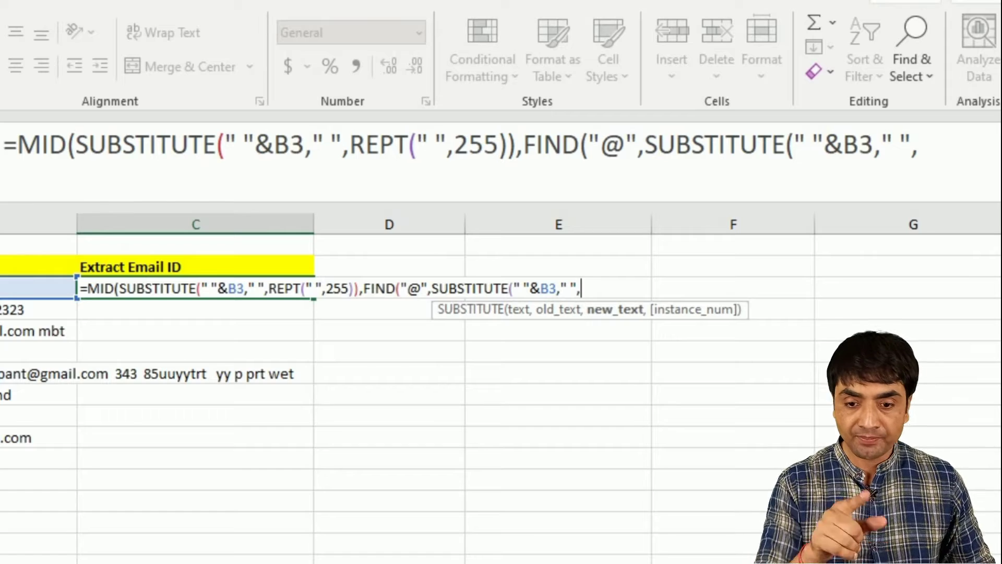
{"action": "type", "text": "rept"}
{"action": "key", "text": "Tab"}
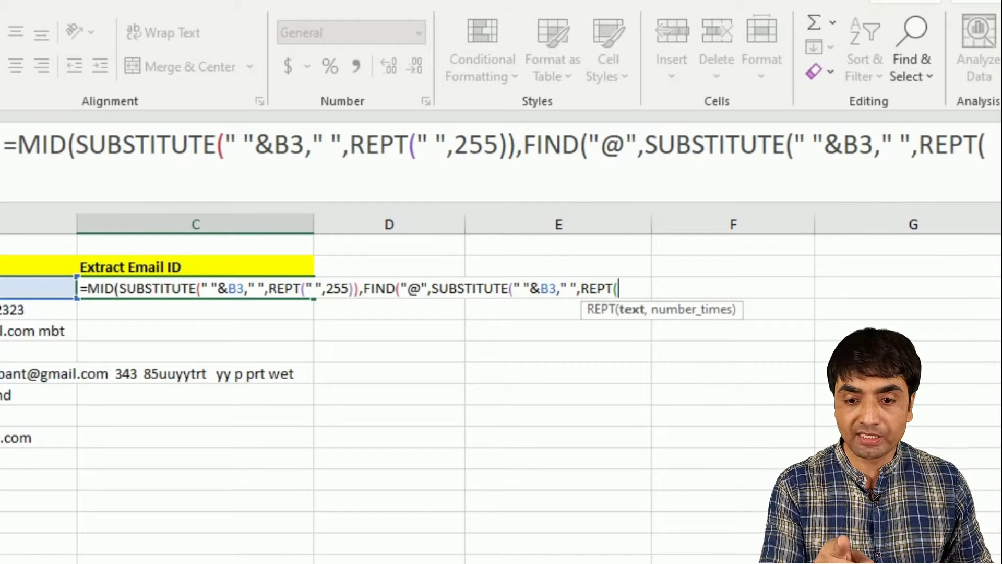
{"action": "type", "text": "\" \""}
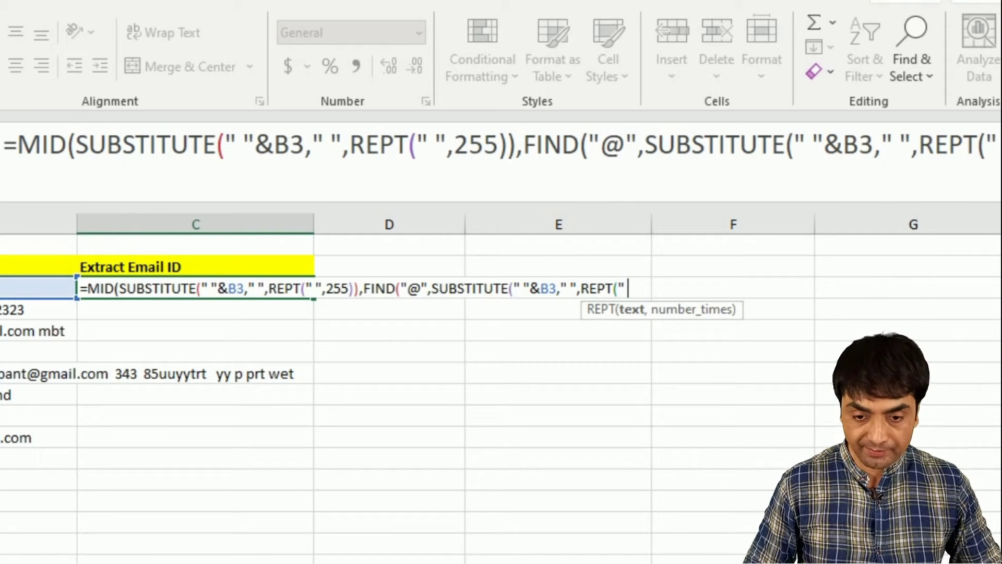
{"action": "type", "text": ",2"}
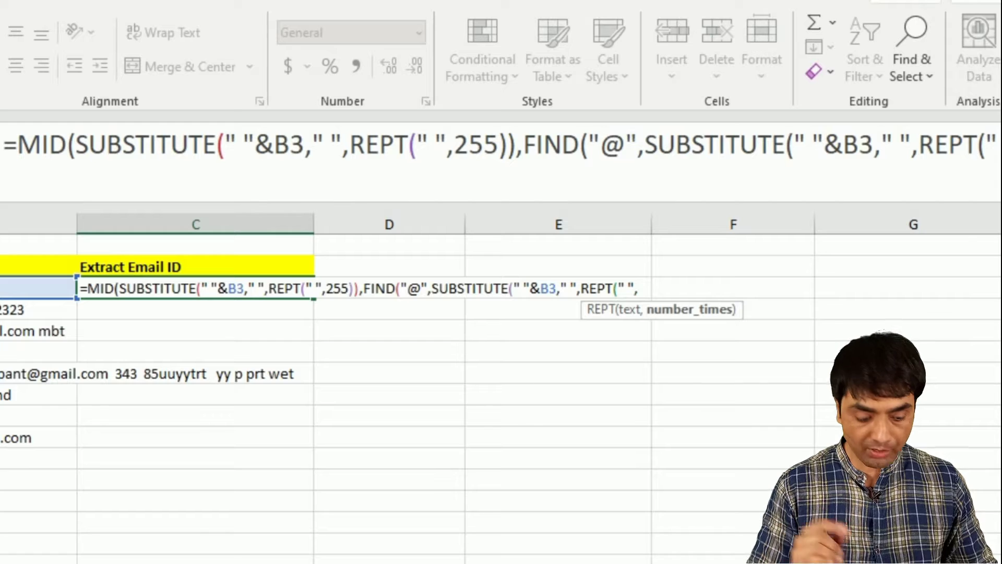
{"action": "type", "text": "55"}
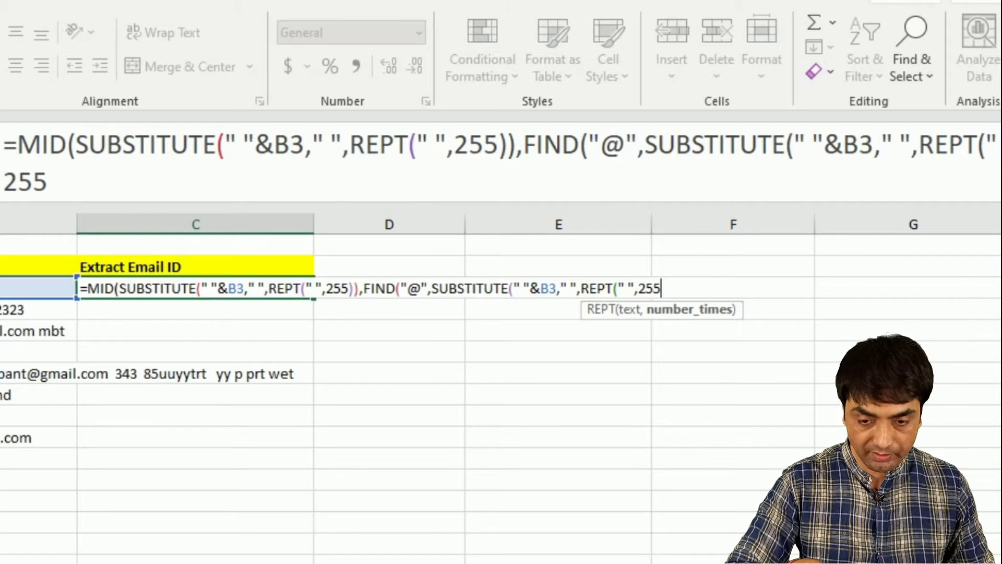
{"action": "type", "text": ")"}
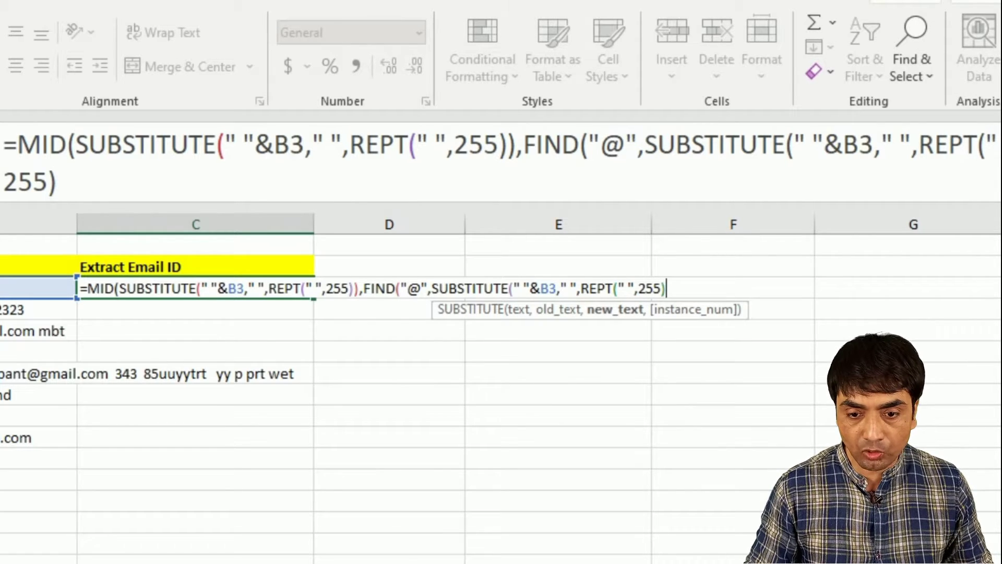
{"action": "type", "text": ")"}
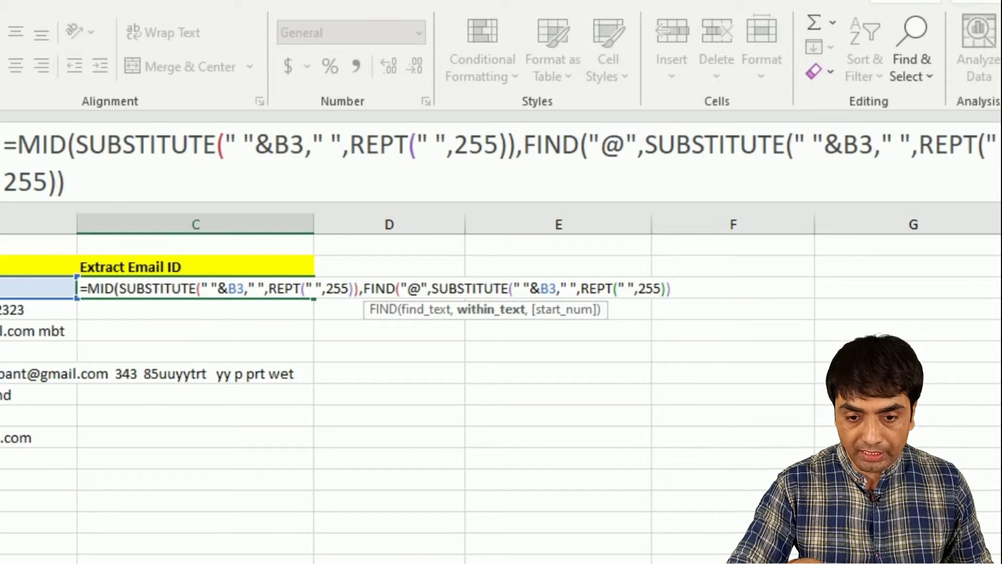
{"action": "type", "text": ")"}
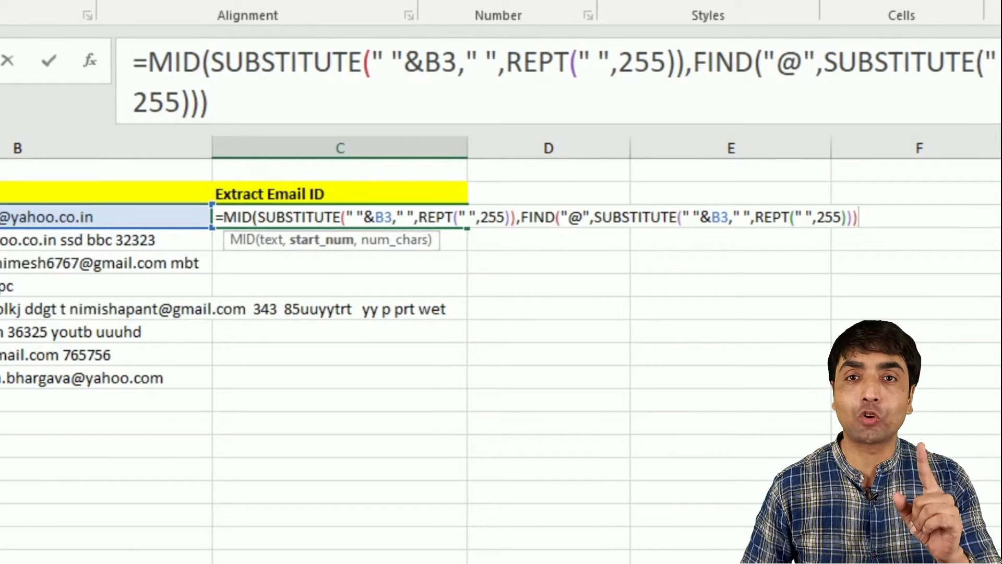
{"action": "type", "text": ","}
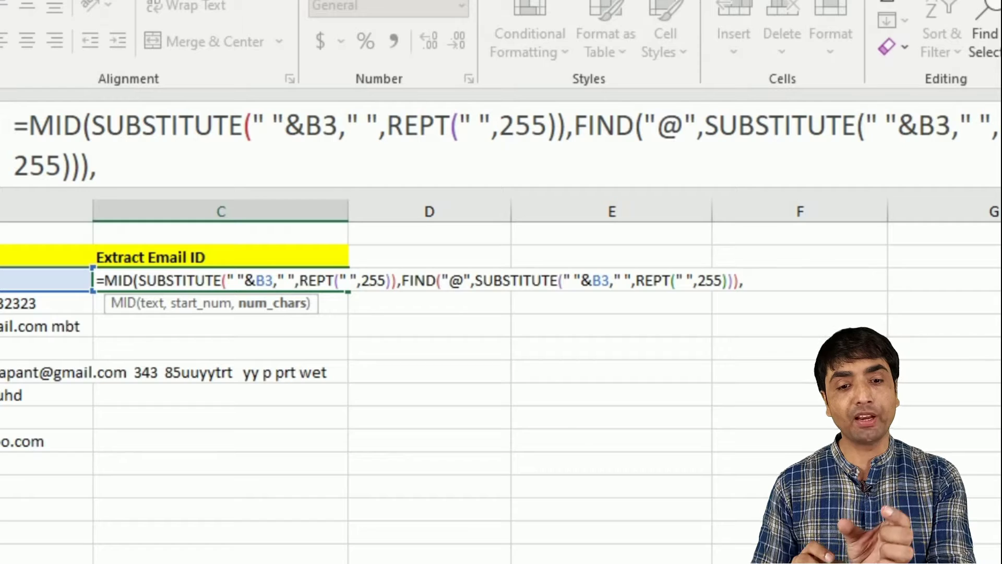
{"action": "type", "text": "255"}
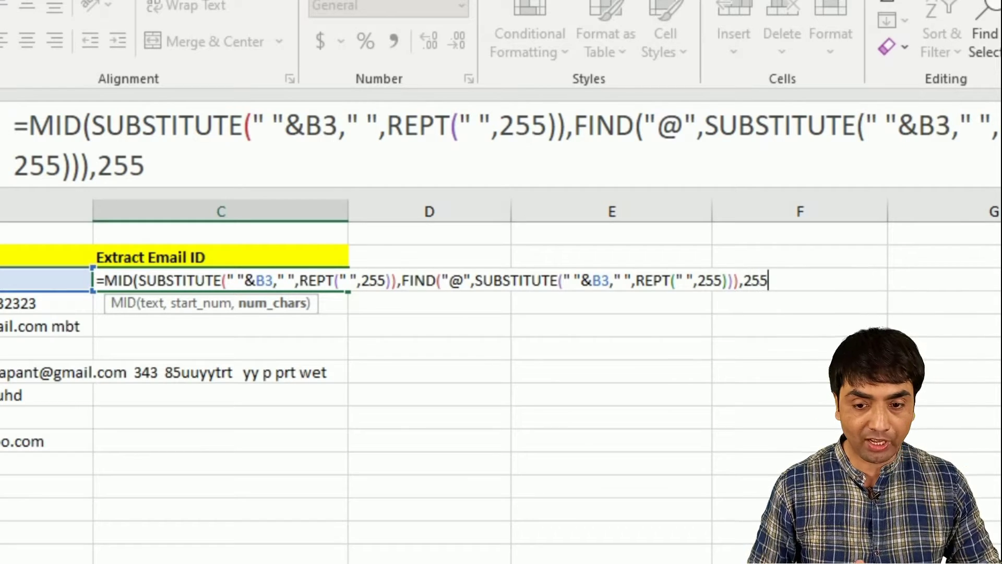
{"action": "type", "text": ")"}
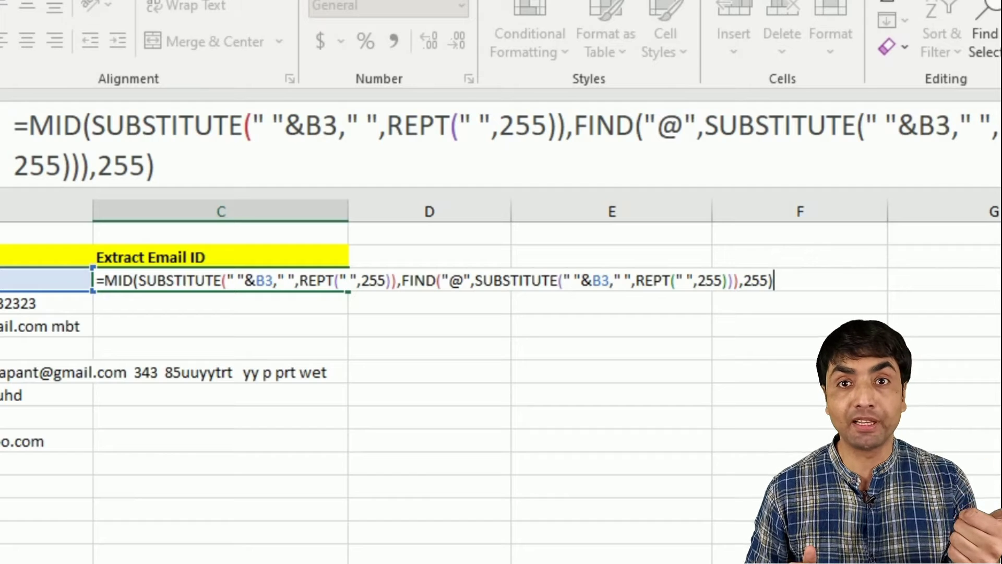
Step: Wrap the whole C3 formula in TRIM( ... ) and commit it
{"action": "left_click", "coordinate": [104, 282]}
{"action": "type", "text": "trim"}
{"action": "key", "text": "Tab"}
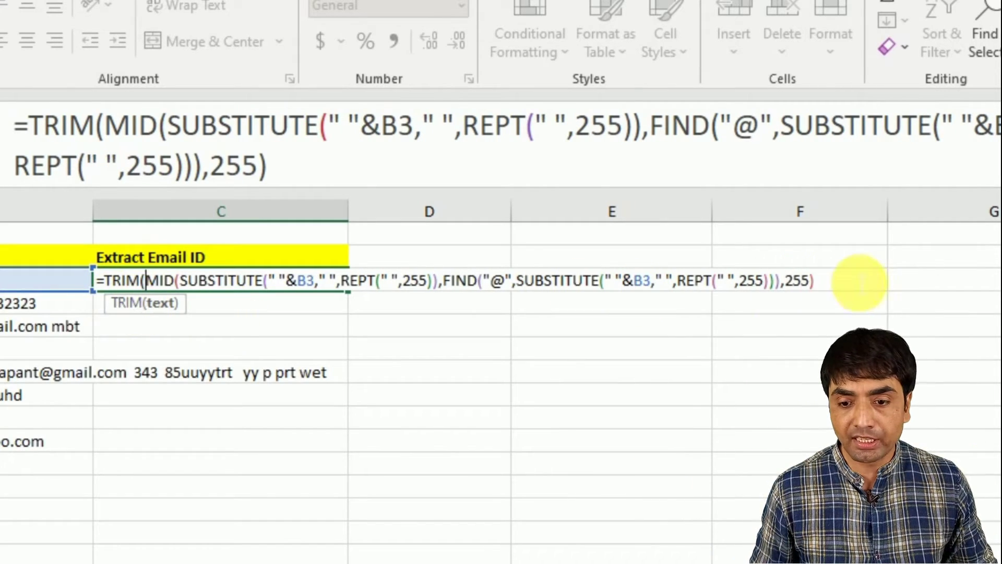
{"action": "left_click", "coordinate": [837, 282]}
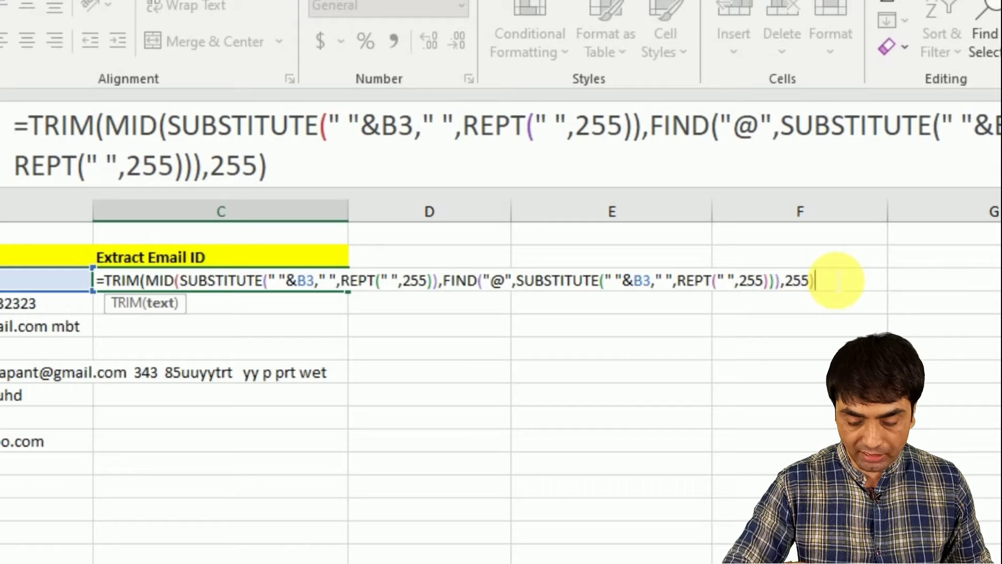
{"action": "type", "text": ")"}
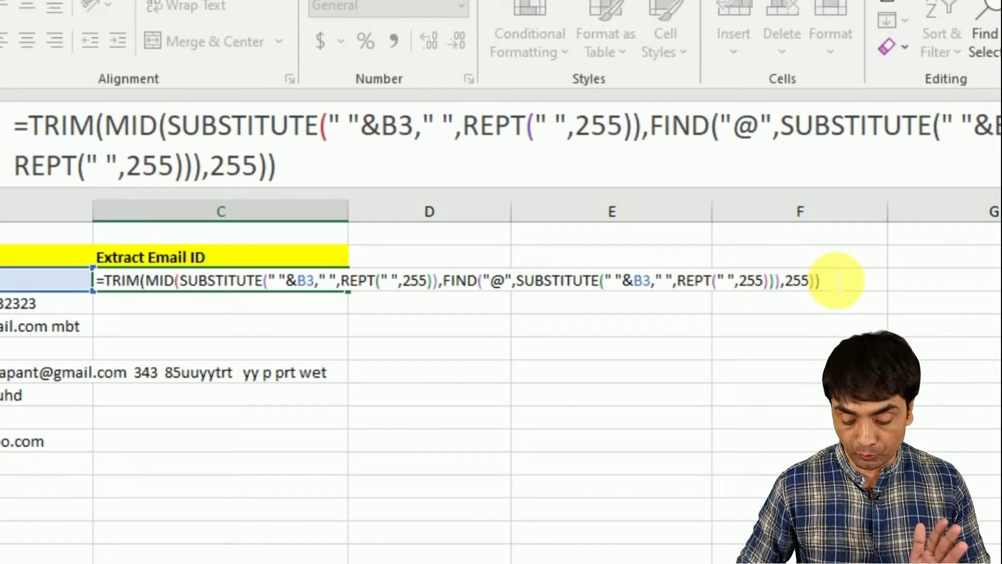
{"action": "key", "text": "Return"}
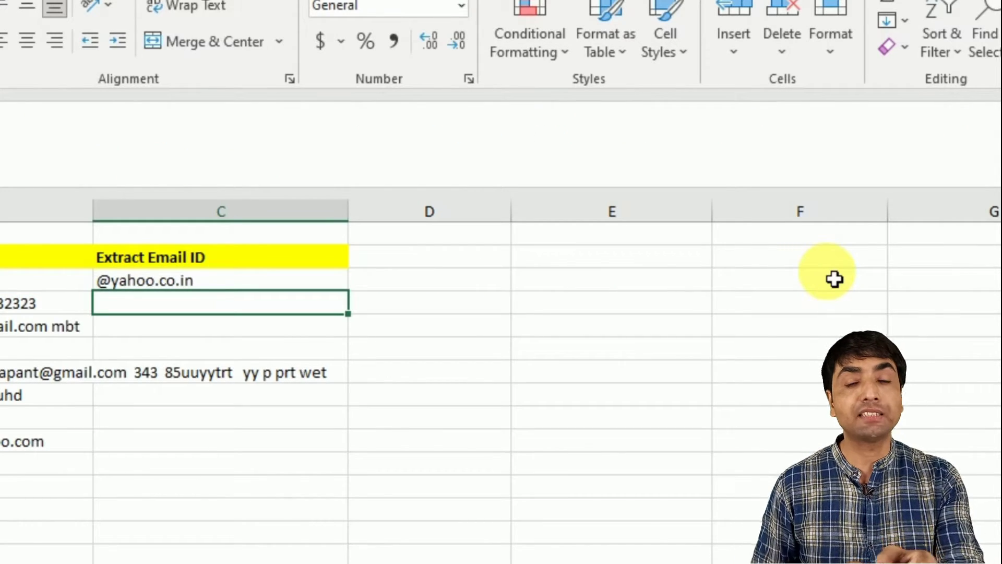
Step: Fill the C3 formula down to C10, then reopen C3 for editing
{"action": "key", "text": "Up"}
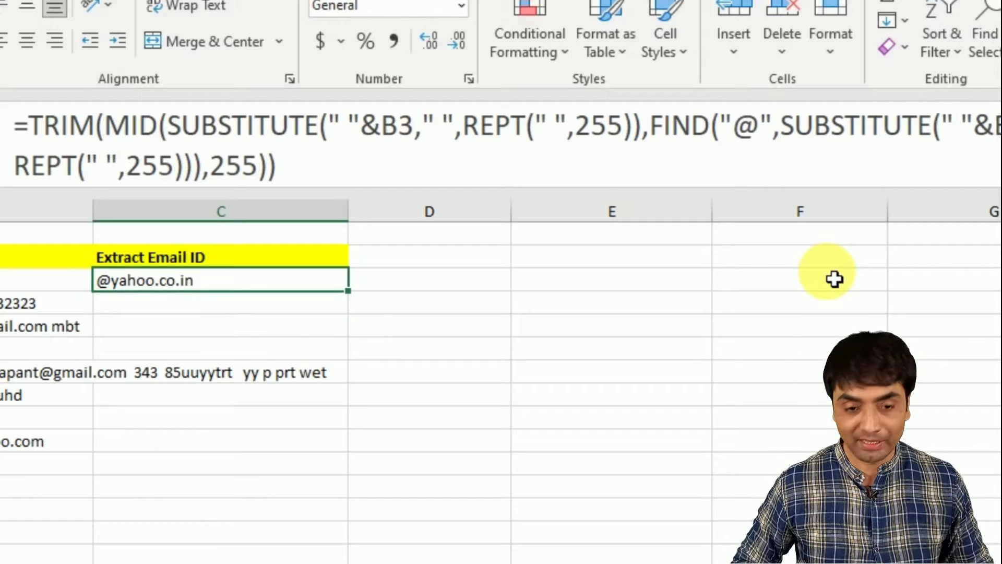
{"action": "double_click", "coordinate": [348, 290]}
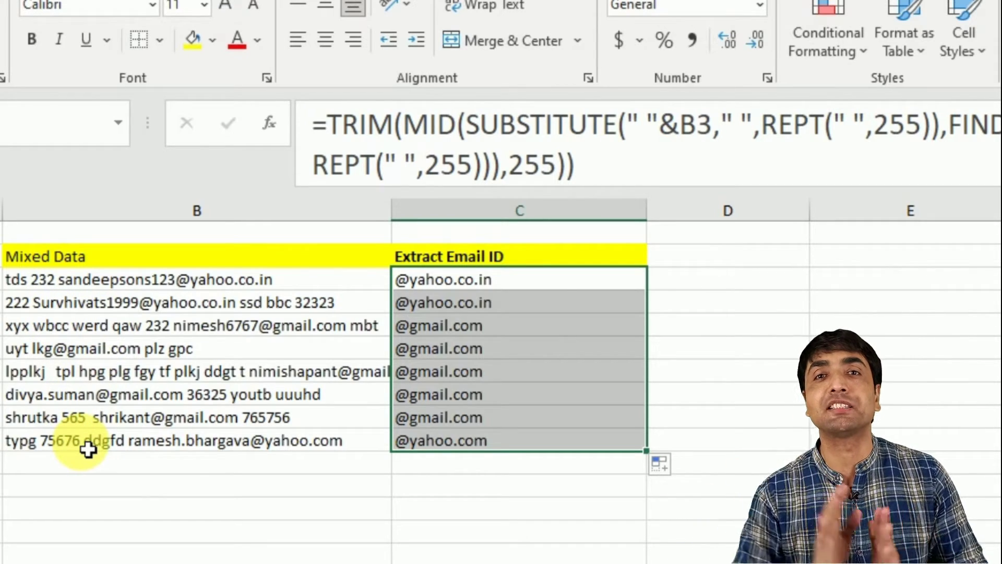
{"action": "double_click", "coordinate": [465, 281]}
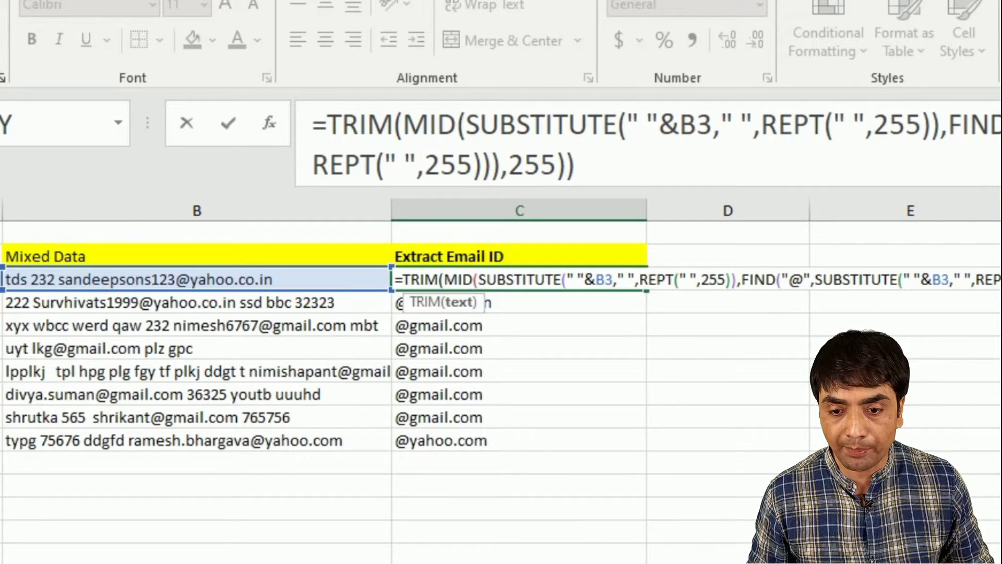
Step: Subtract 255 from the FIND position in MID's start argument
{"action": "left_click", "coordinate": [740, 280]}
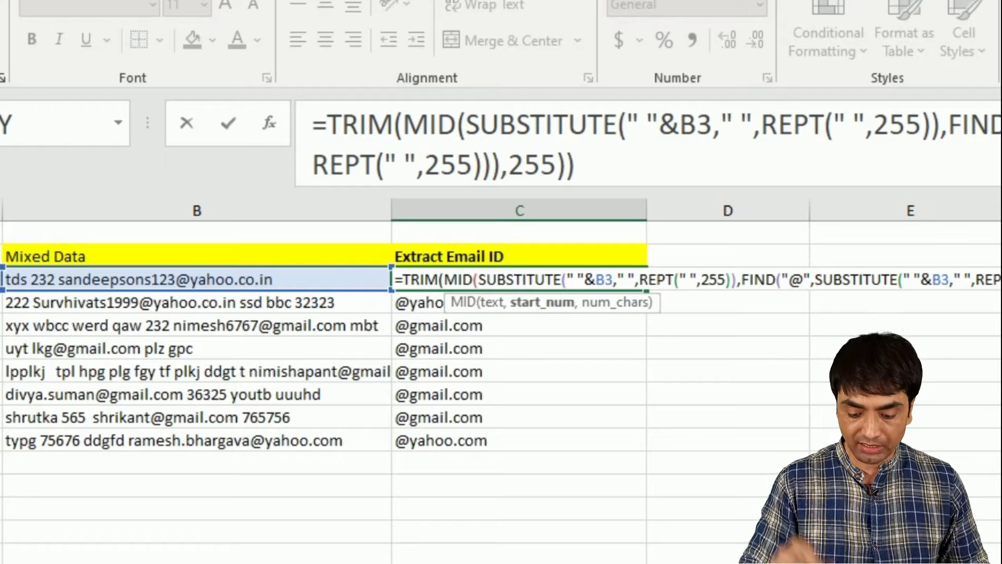
{"action": "type", "text": "-255"}
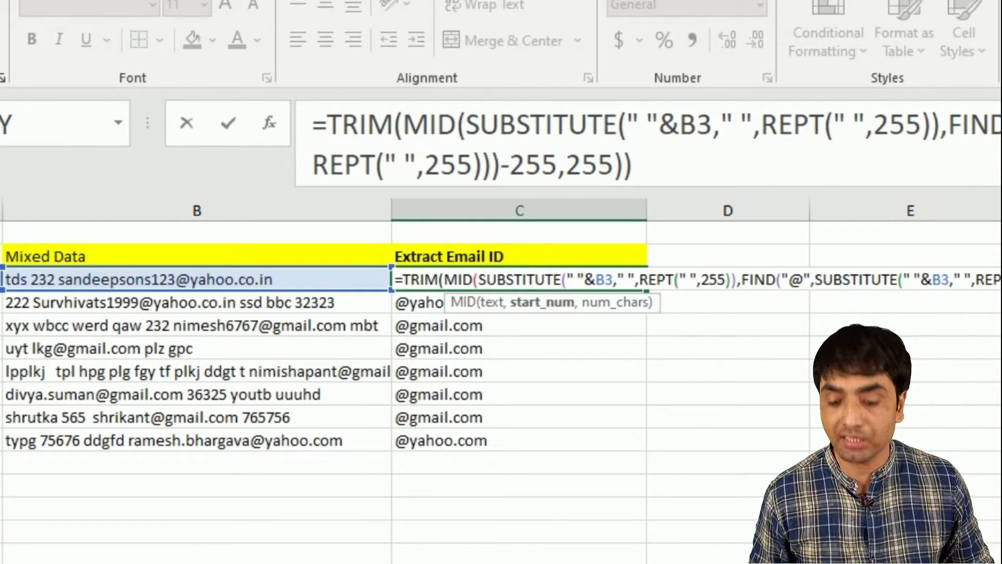
{"action": "key", "text": "Return"}
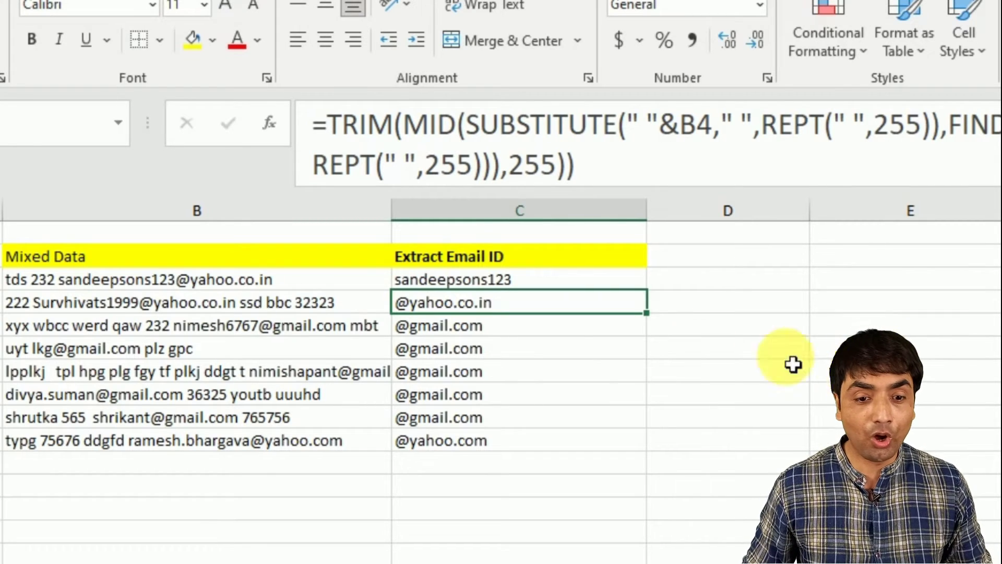
Step: Change MID's character count from 255 to 510 so C3 shows the full email
{"action": "left_click", "coordinate": [618, 282]}
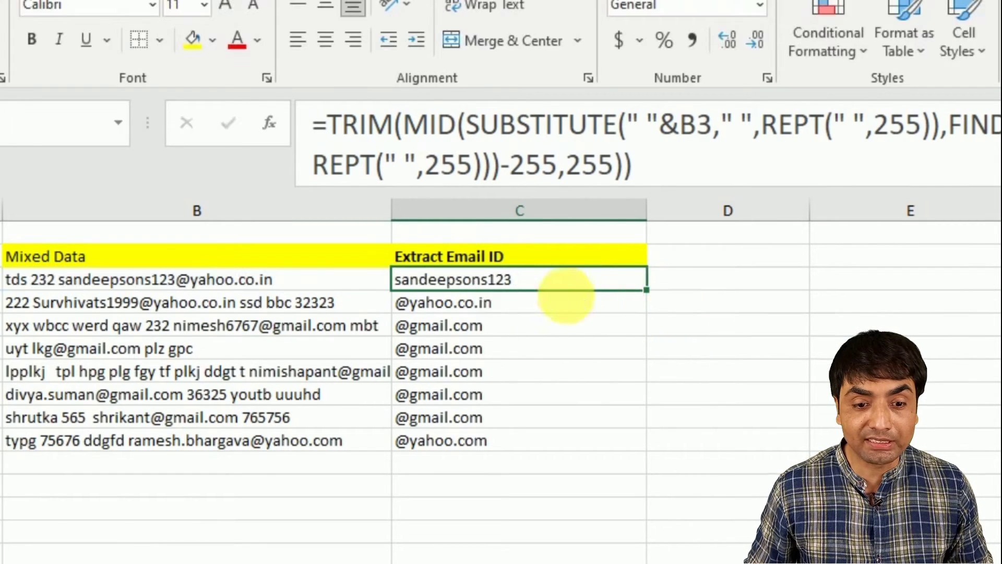
{"action": "left_click", "coordinate": [522, 285]}
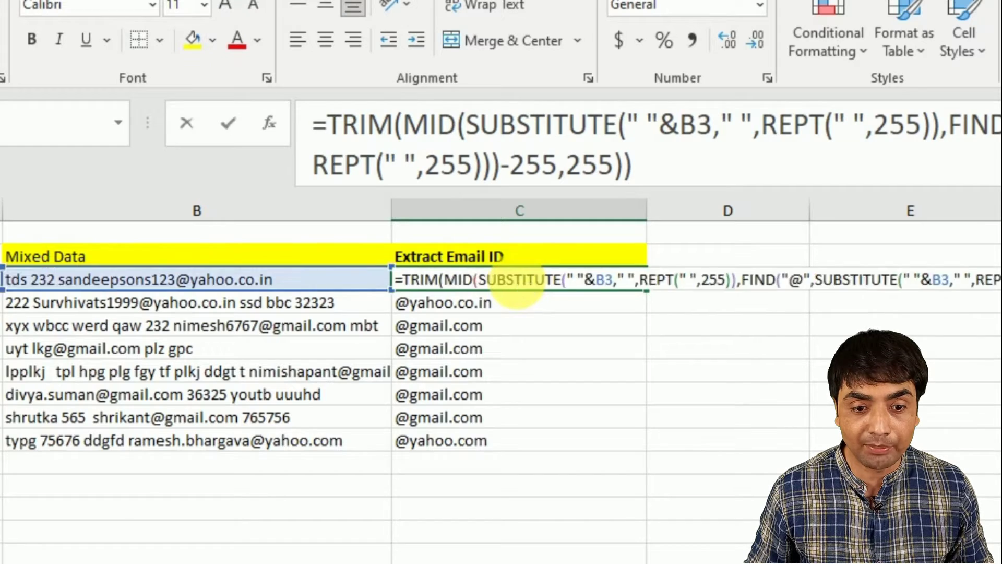
{"action": "double_click", "coordinate": [523, 288]}
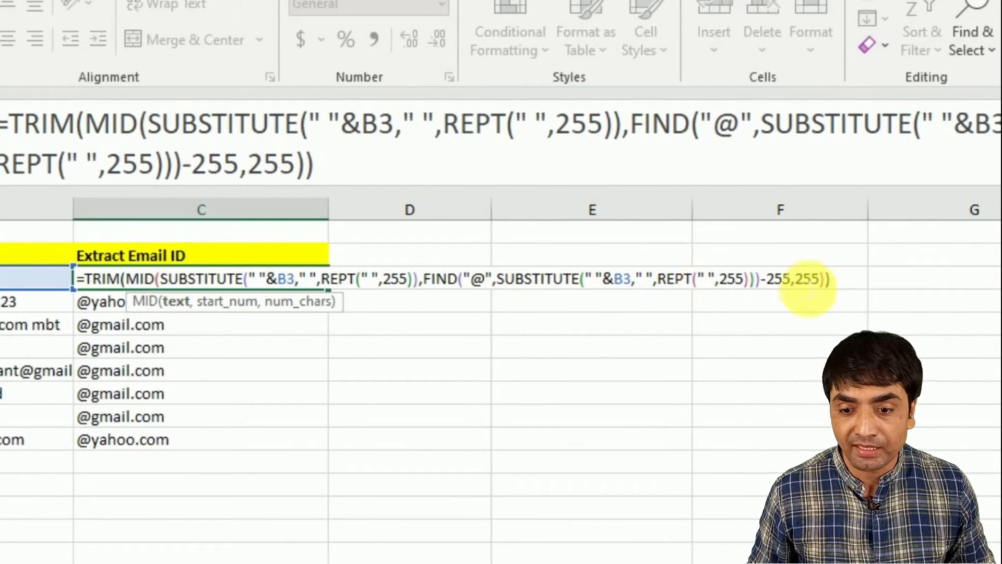
{"action": "left_click", "coordinate": [796, 279]}
{"action": "left_click_drag", "start_coordinate": [796, 280], "coordinate": [821, 279]}
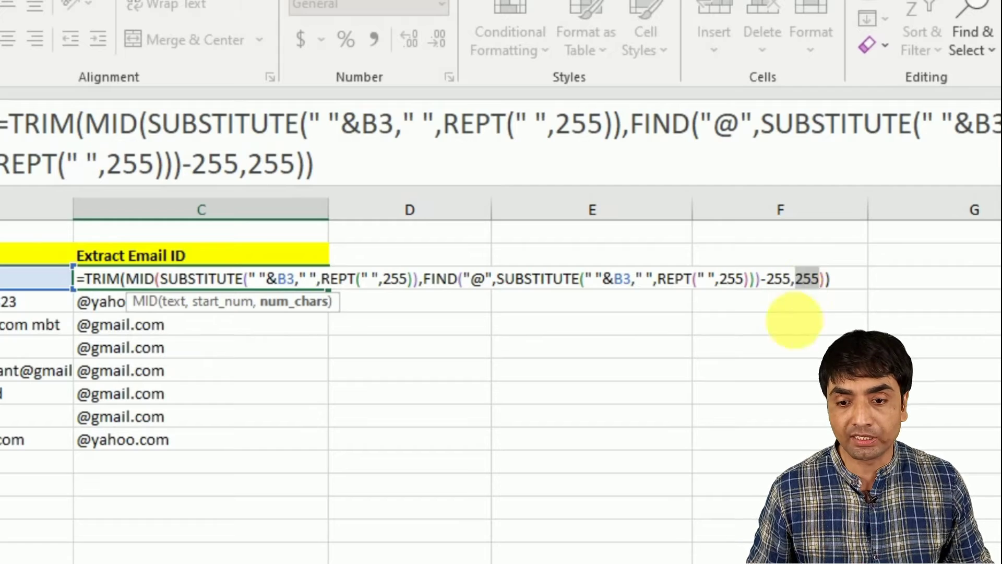
{"action": "key", "text": "BackSpace"}
{"action": "type", "text": "51"}
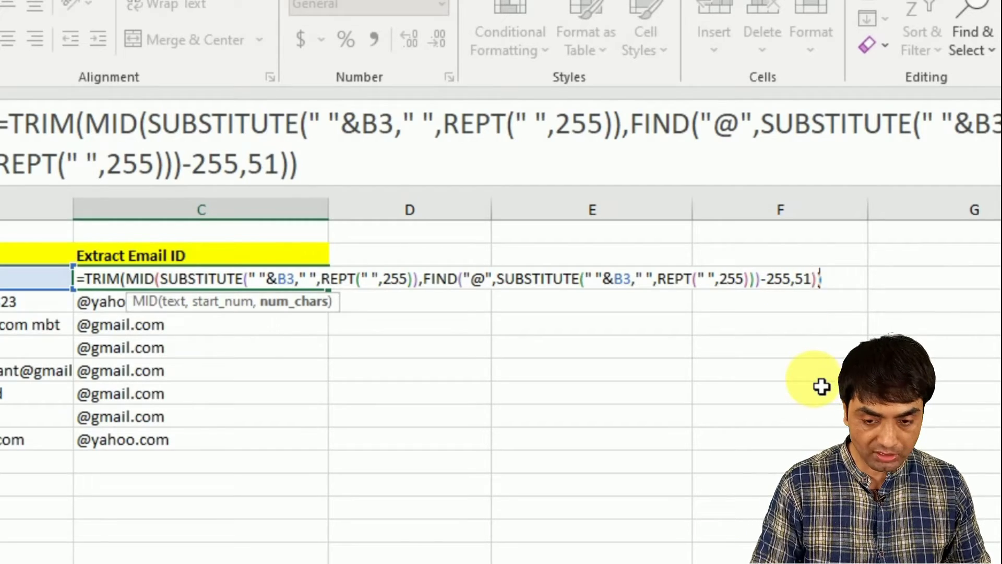
{"action": "type", "text": "0"}
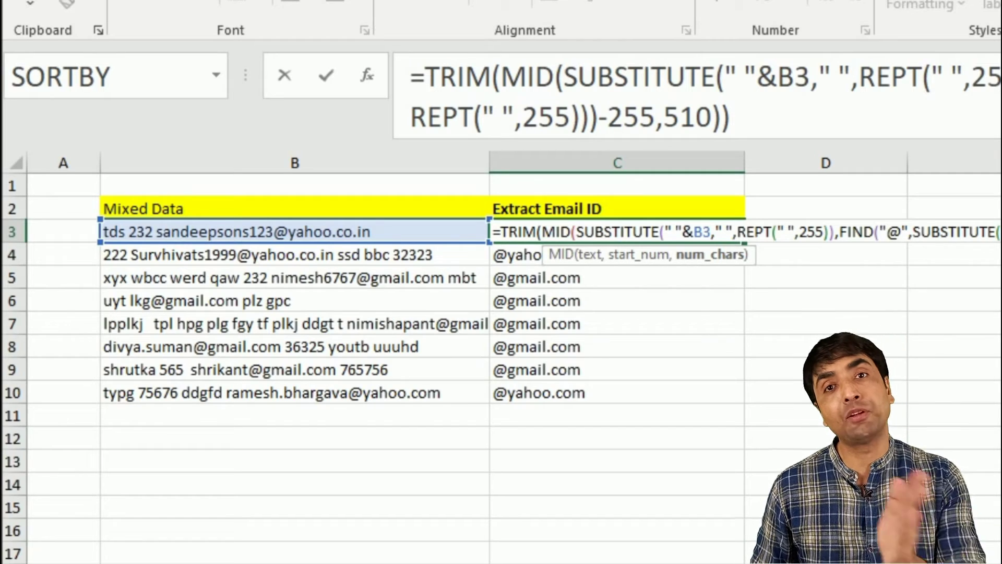
{"action": "key", "text": "Return"}
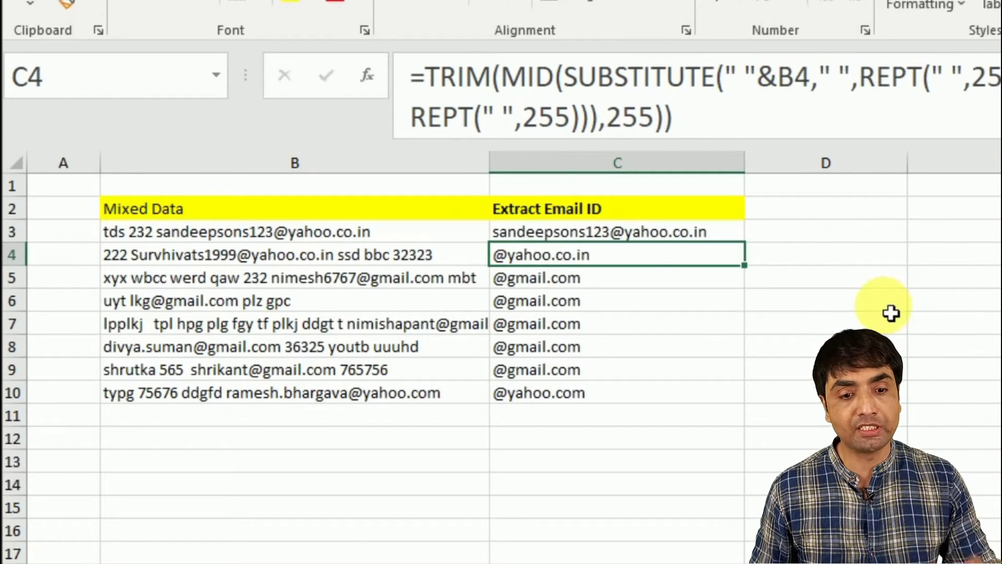
Step: Fill the corrected formula down to C10 and open Evaluate Formula for C3
{"action": "left_click", "coordinate": [613, 235]}
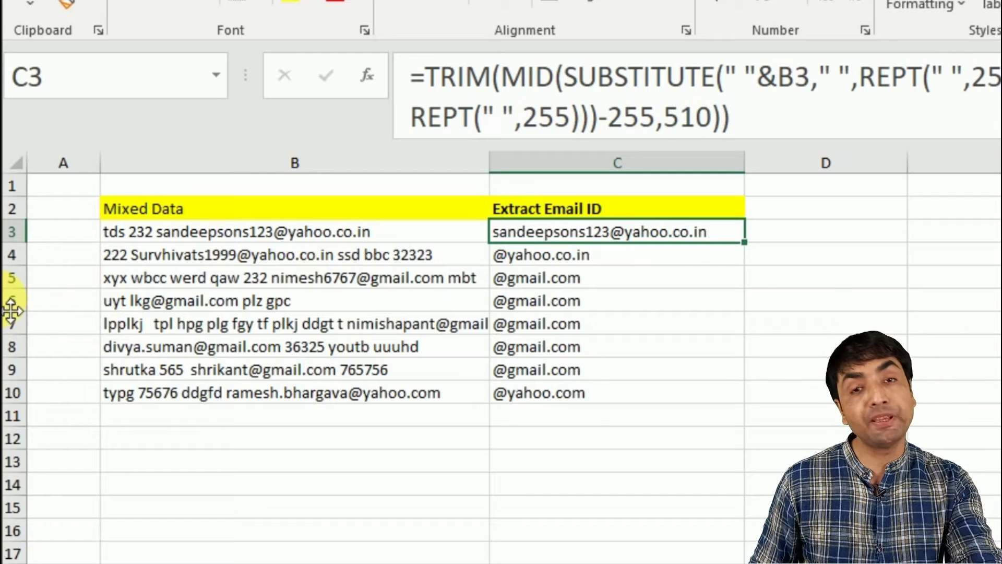
{"action": "double_click", "coordinate": [757, 253]}
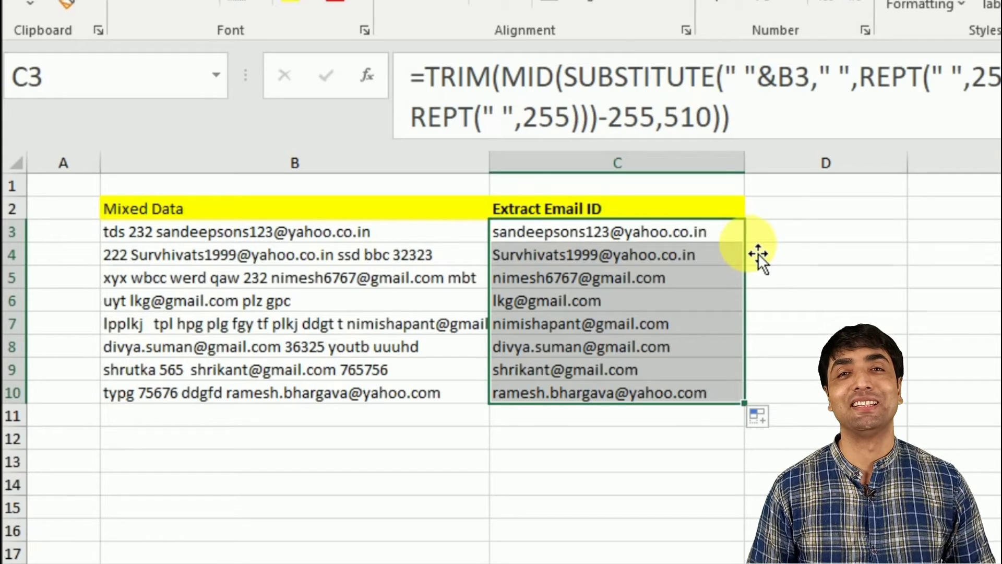
{"action": "left_click", "coordinate": [667, 232]}
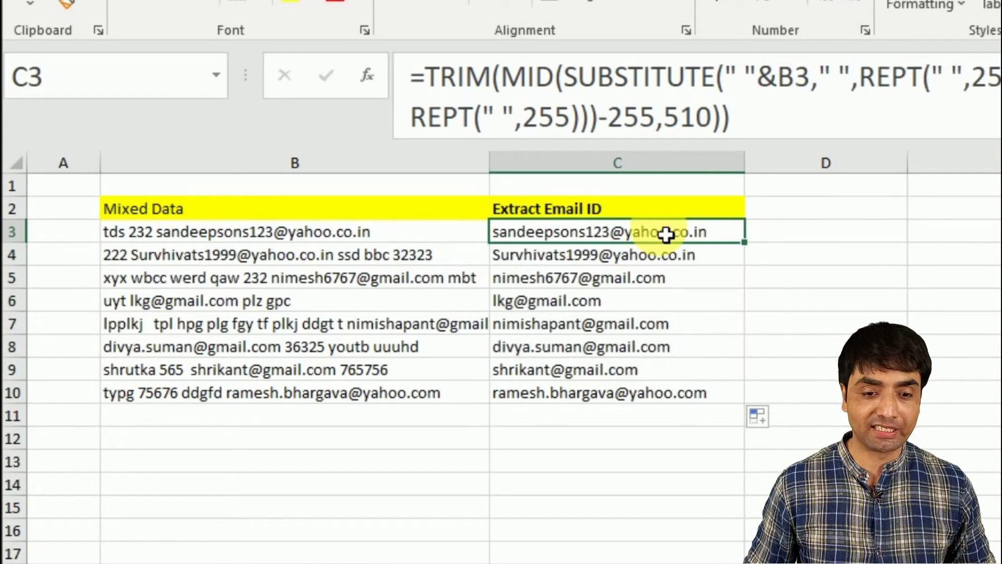
{"action": "key", "text": "alt+m"}
{"action": "key", "text": "v"}
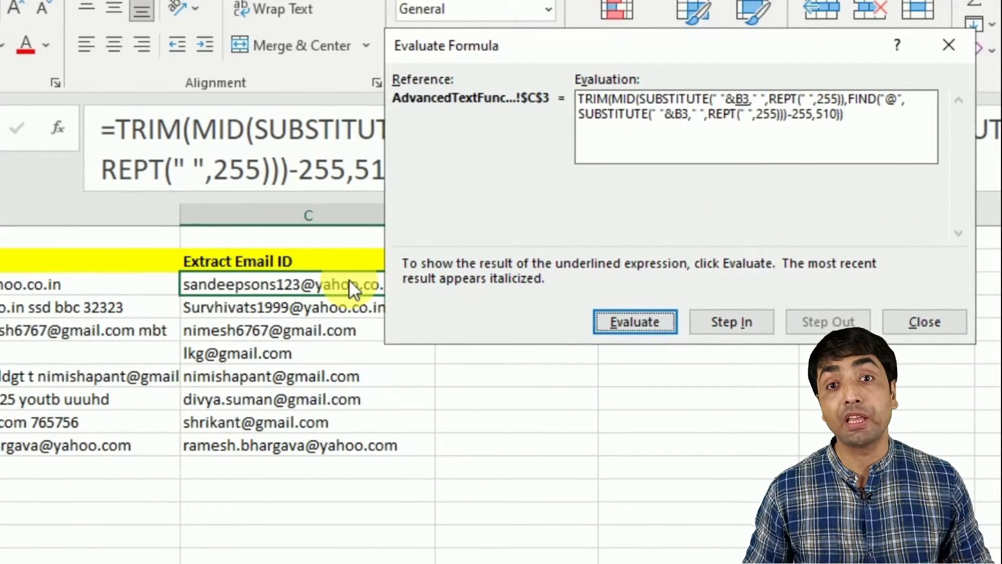
Step: Evaluate C3's formula through REPT, SUBSTITUTE, FIND and MID to the full email, then restart
{"action": "left_click", "coordinate": [624, 322]}
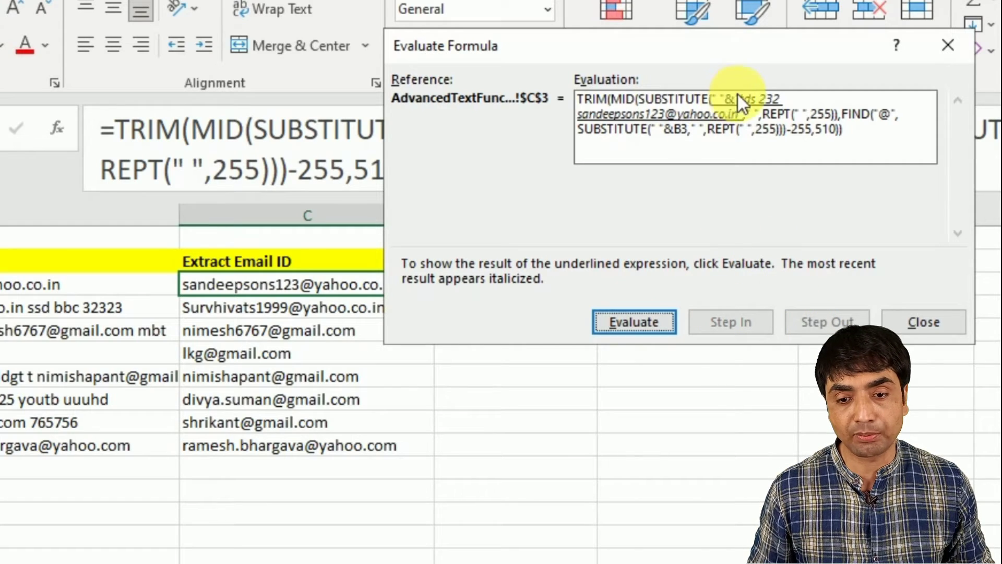
{"action": "left_click", "coordinate": [647, 317]}
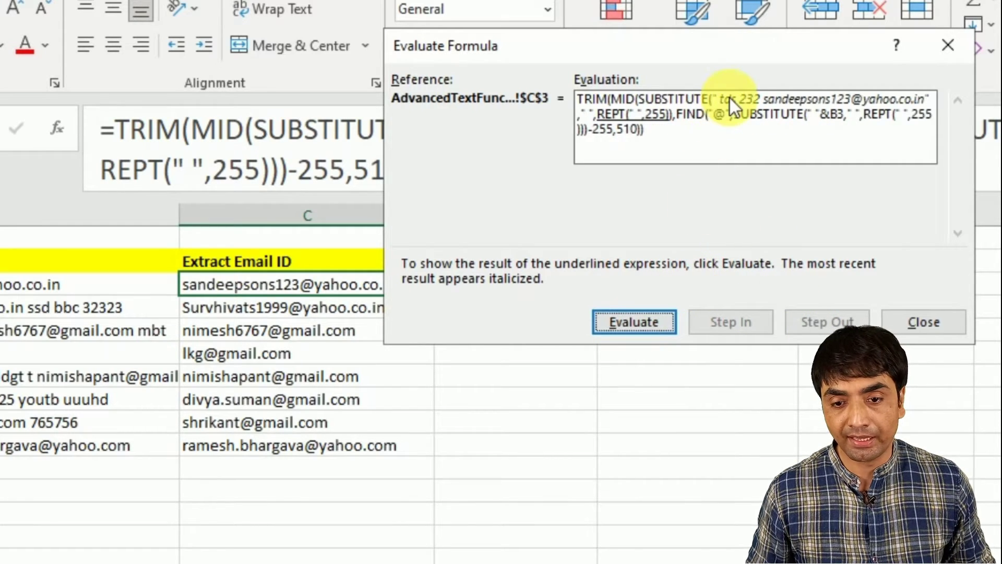
{"action": "left_click", "coordinate": [627, 319]}
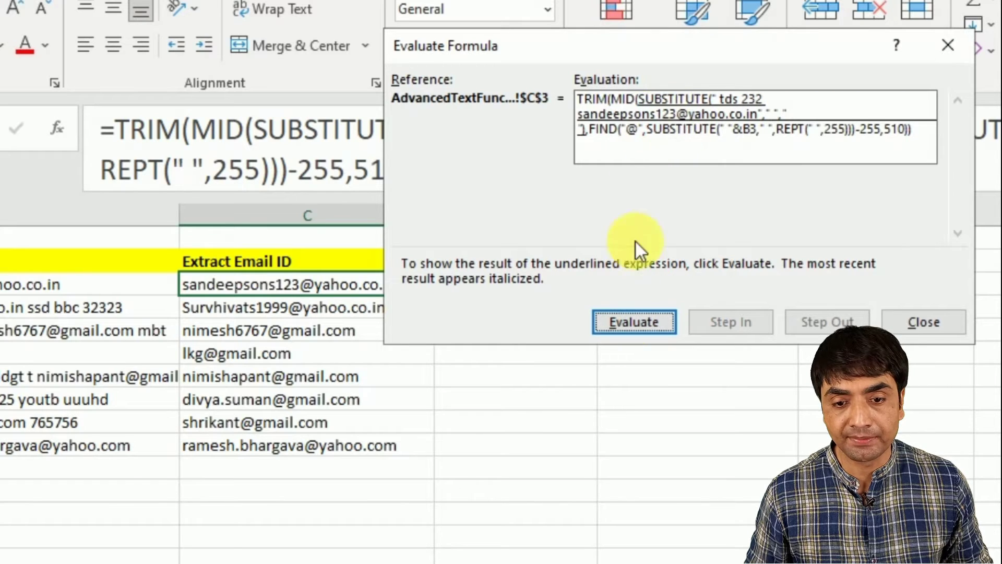
{"action": "left_click", "coordinate": [650, 331]}
{"action": "left_click", "coordinate": [650, 331]}
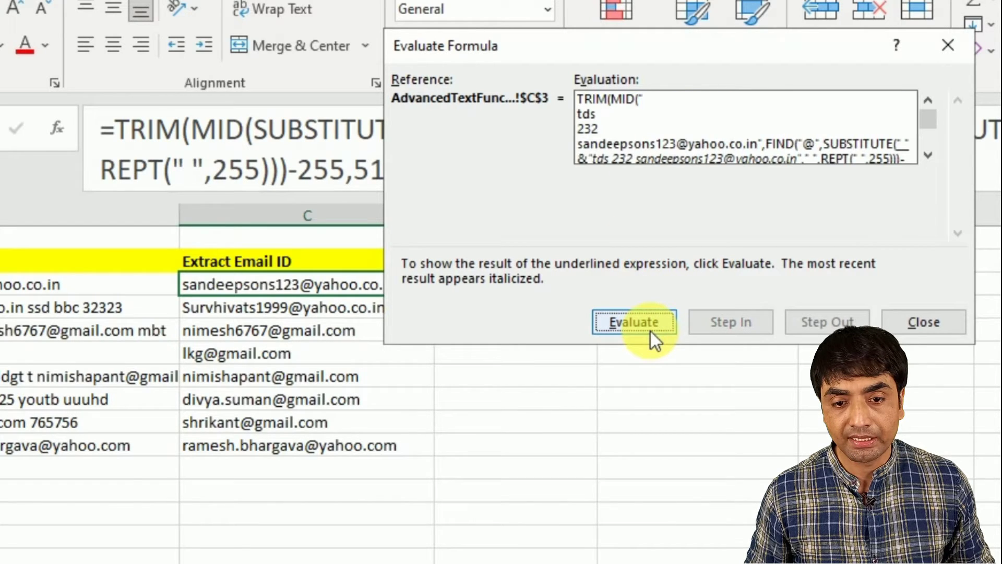
{"action": "left_click", "coordinate": [650, 331]}
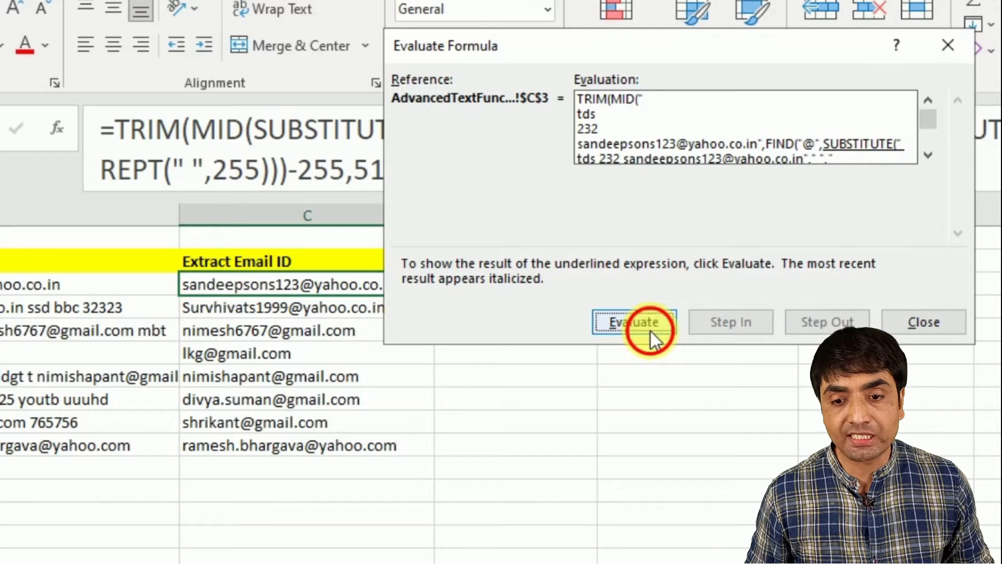
{"action": "left_click", "coordinate": [650, 331]}
{"action": "left_click", "coordinate": [659, 318]}
{"action": "left_click", "coordinate": [656, 329]}
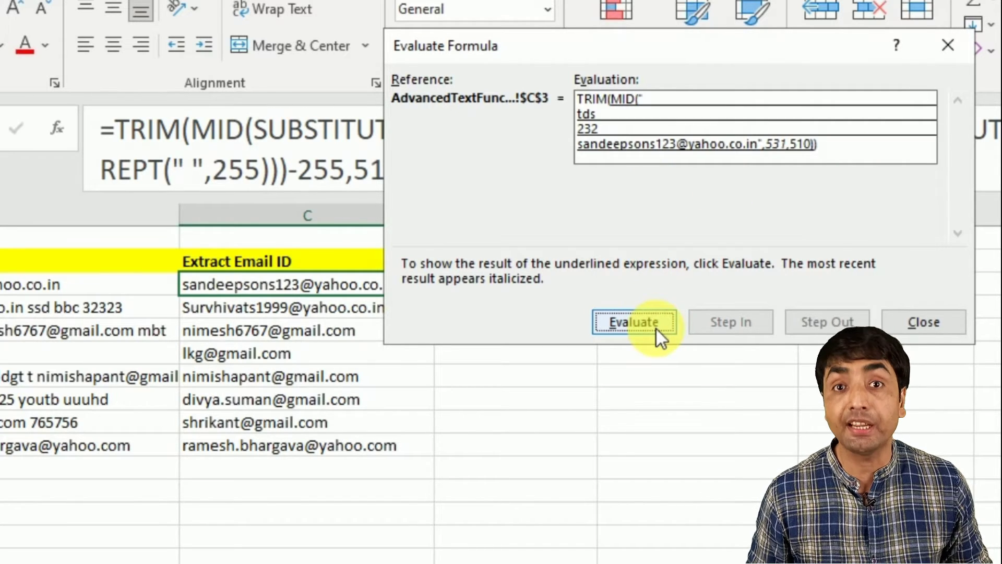
{"action": "left_click", "coordinate": [657, 330]}
{"action": "left_click", "coordinate": [657, 330]}
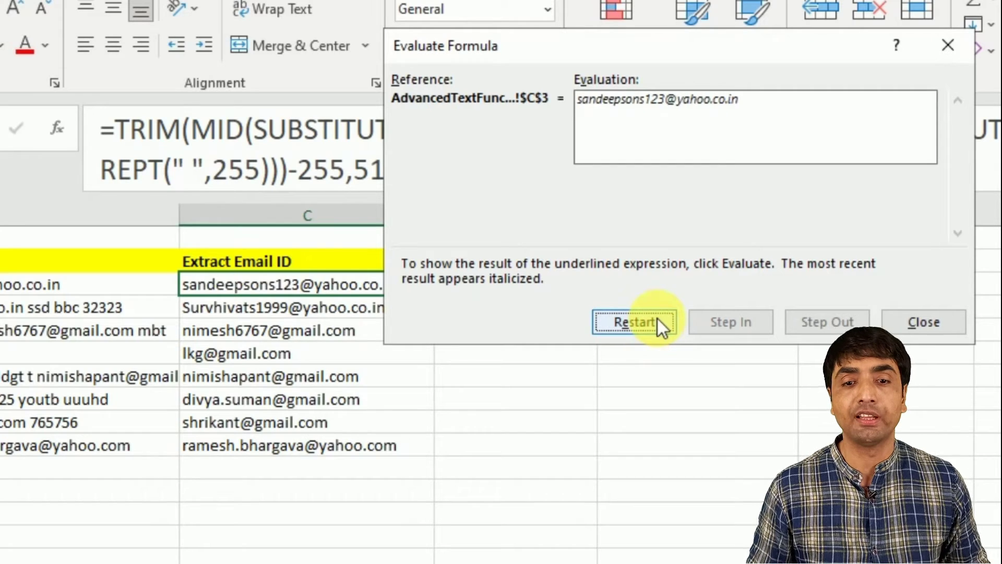
{"action": "left_click", "coordinate": [658, 319]}
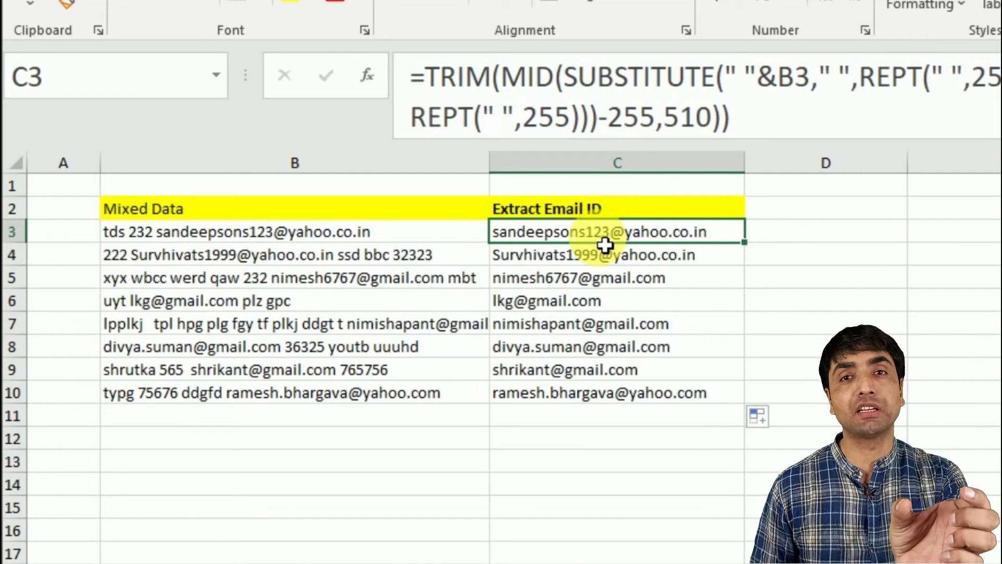
{"action": "double_click", "coordinate": [604, 240]}
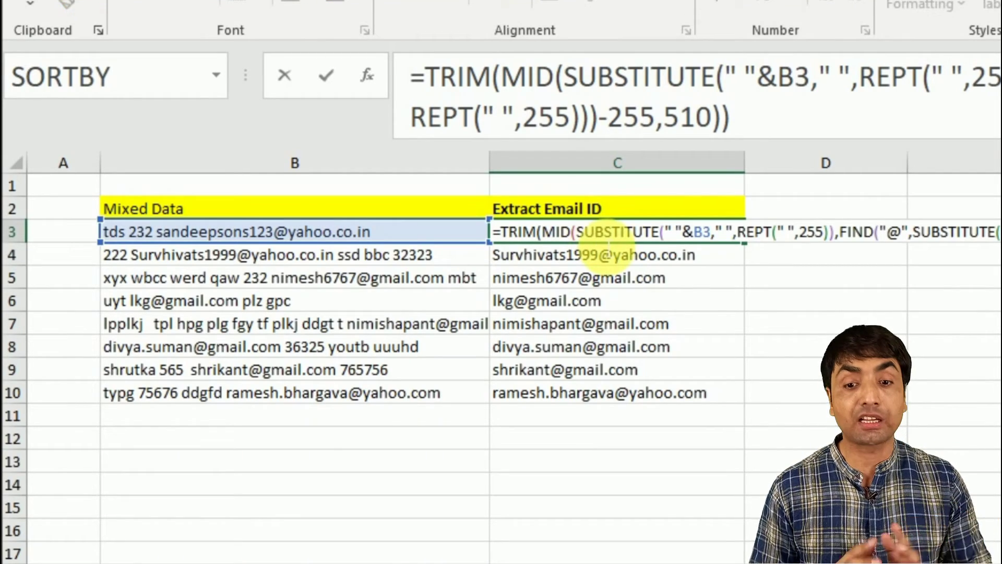